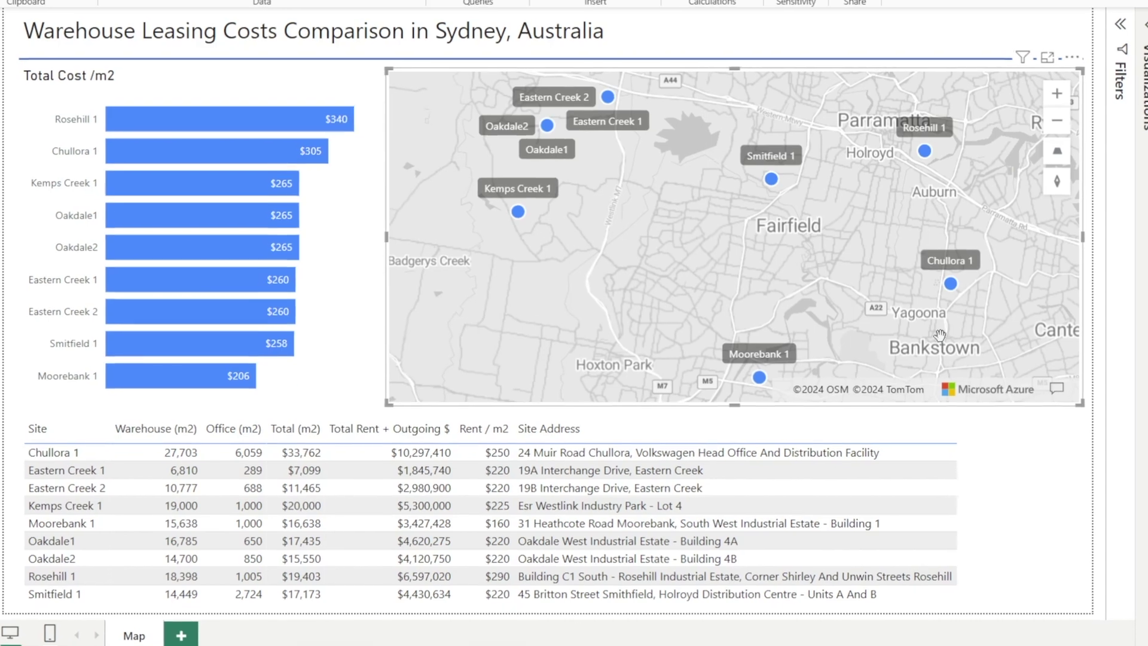
- Select the Chullora 1 bubble on the Azure map to cross-filter the bar chart and table
{"action": "left_click", "coordinate": [950, 284]}
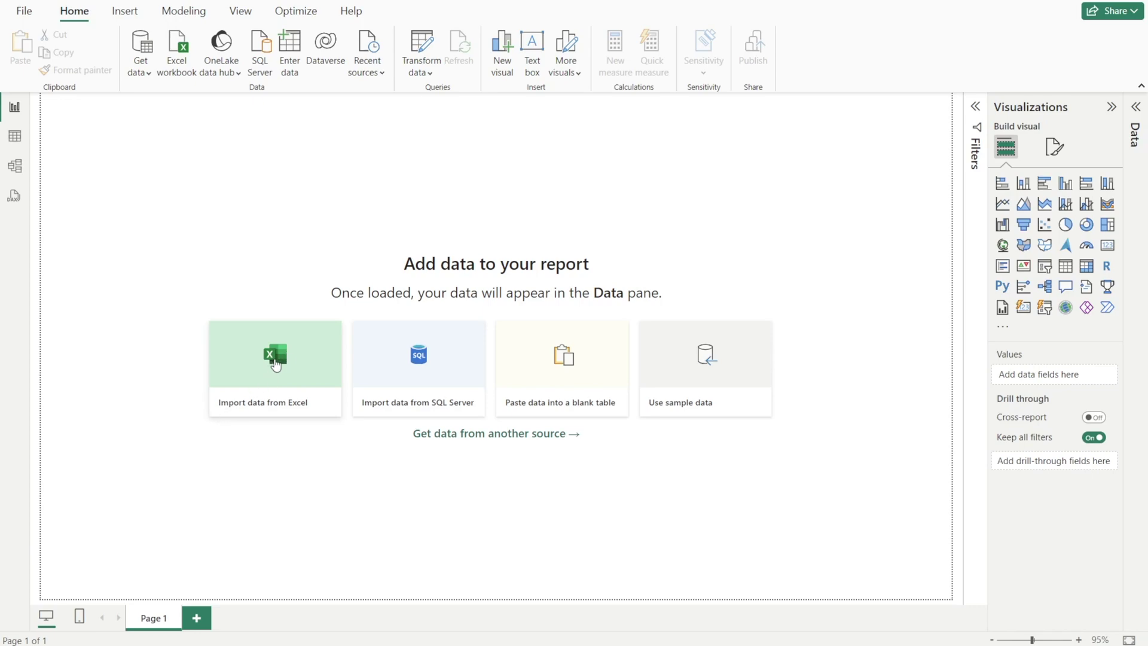
- Import the Data_Original sheet from Data.xlsx and expand it to show its fields in the Data pane
{"action": "left_click", "coordinate": [275, 365]}
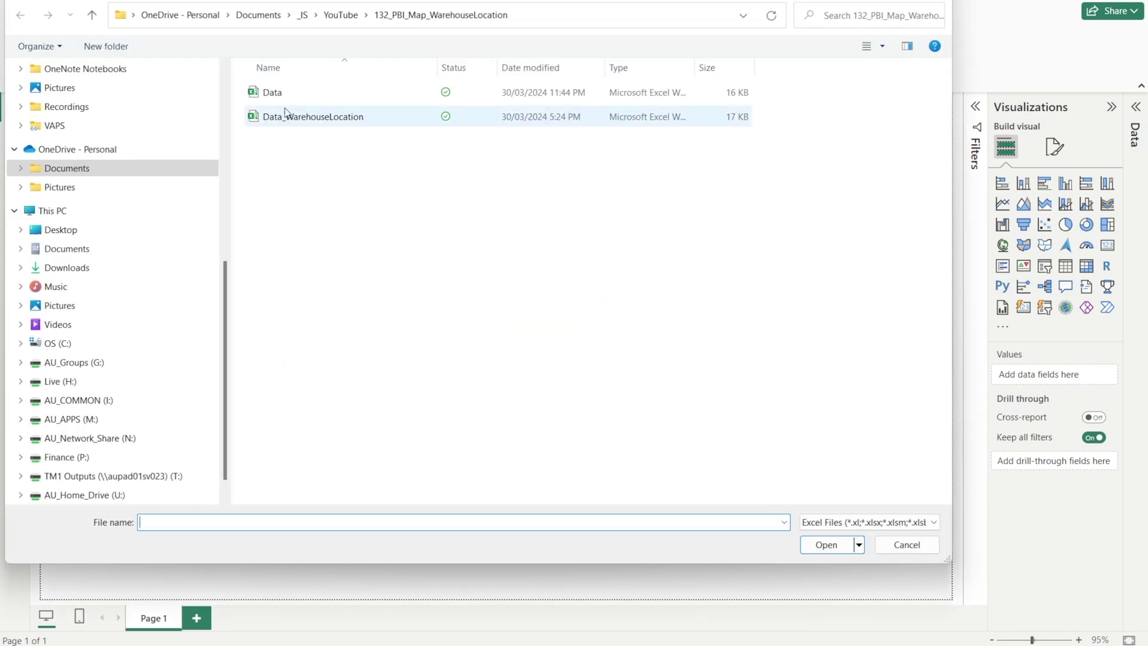
{"action": "left_click", "coordinate": [274, 92]}
{"action": "left_click", "coordinate": [825, 545]}
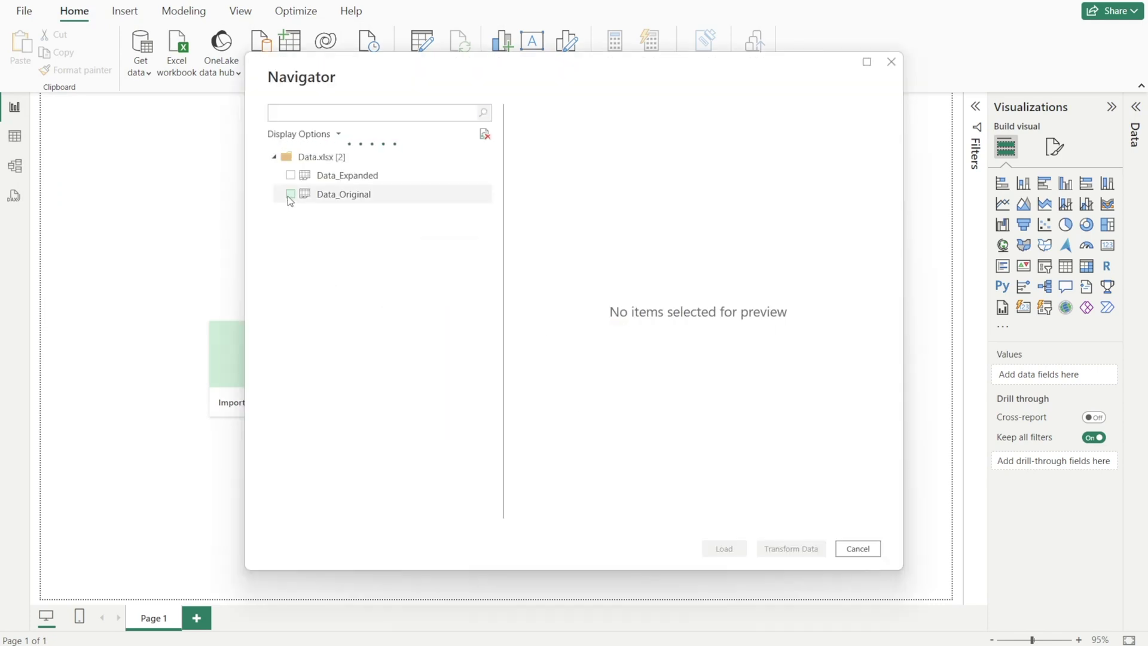
{"action": "left_click", "coordinate": [290, 194]}
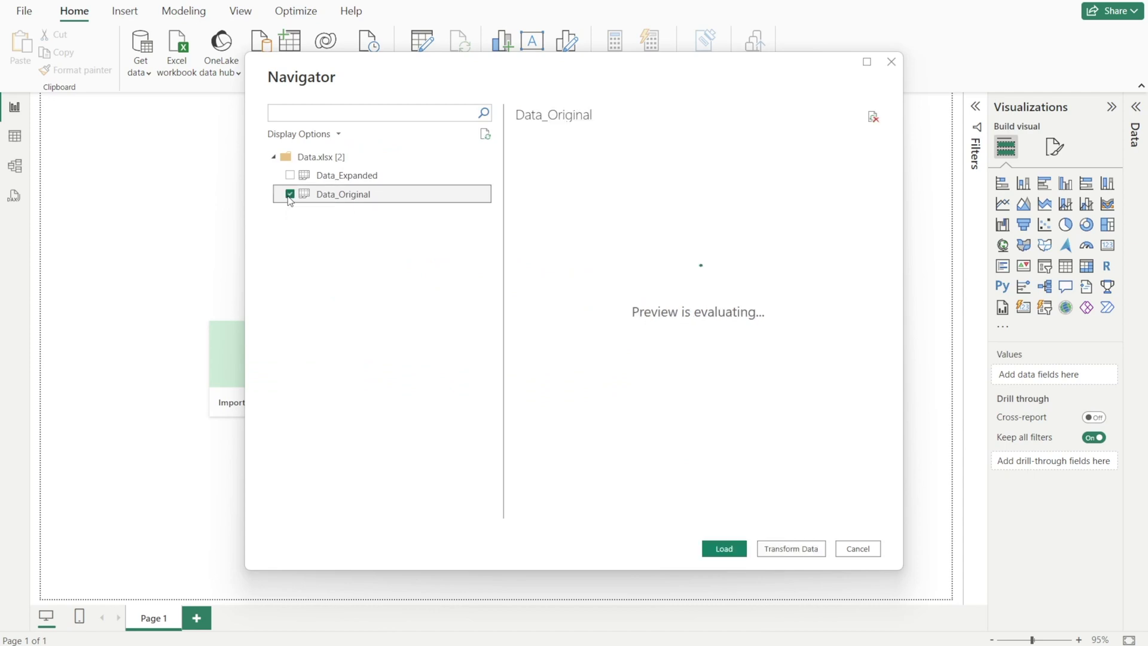
{"action": "left_click", "coordinate": [720, 549]}
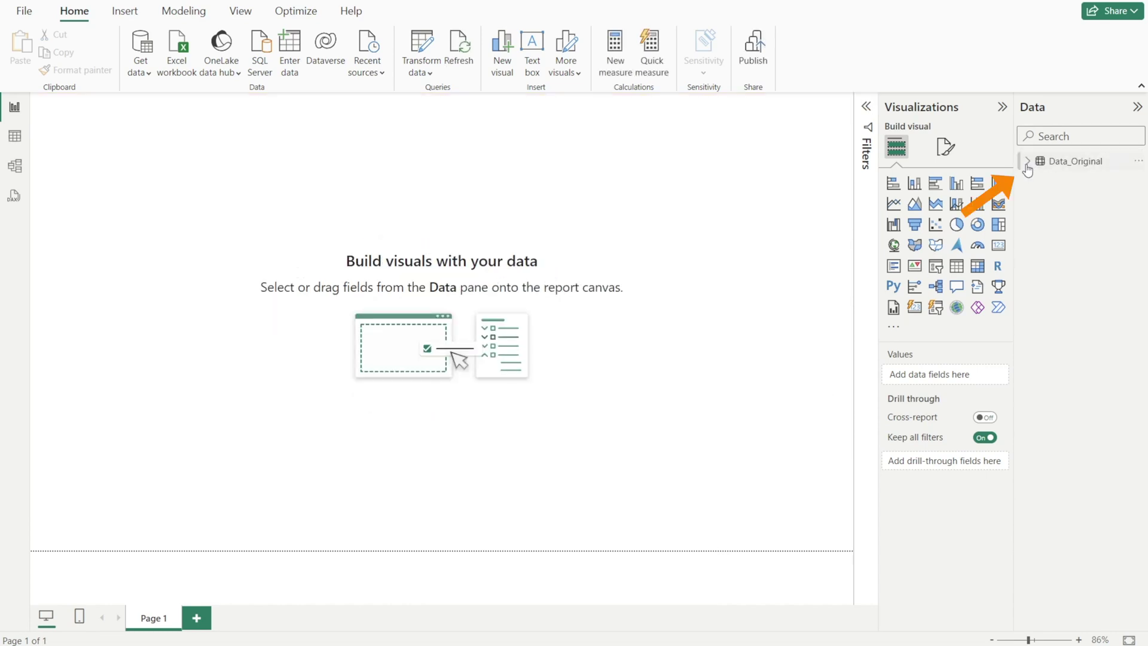
{"action": "left_click", "coordinate": [1027, 164]}
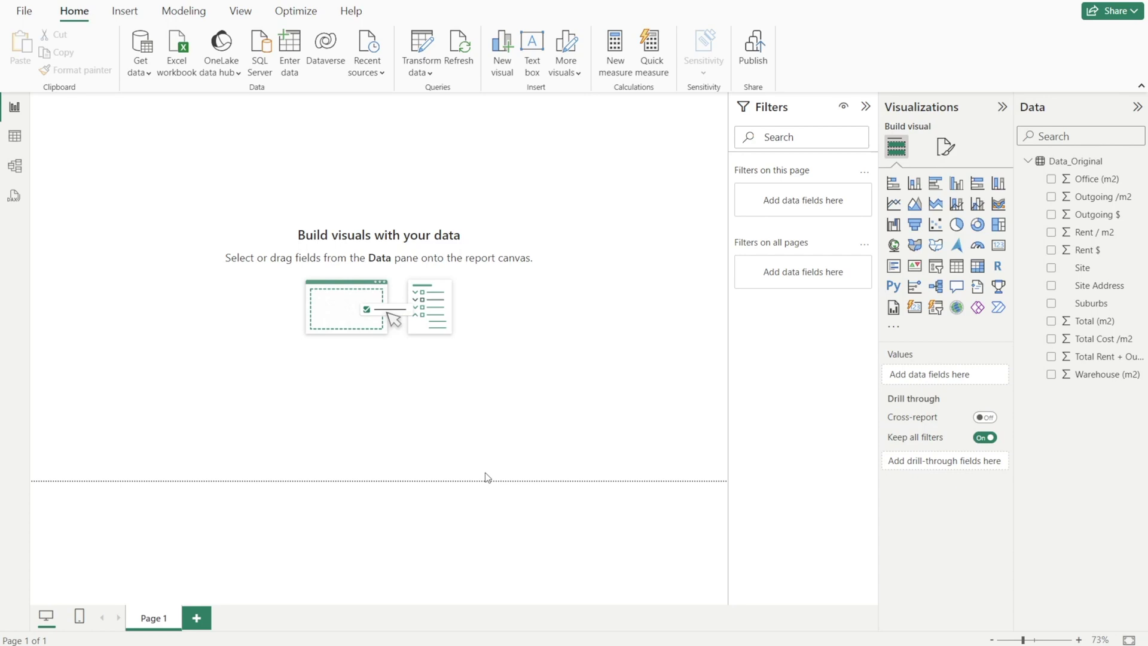
- Add an Azure map with Site Address as its Location and enlarge it across the canvas
{"action": "left_click", "coordinate": [957, 245]}
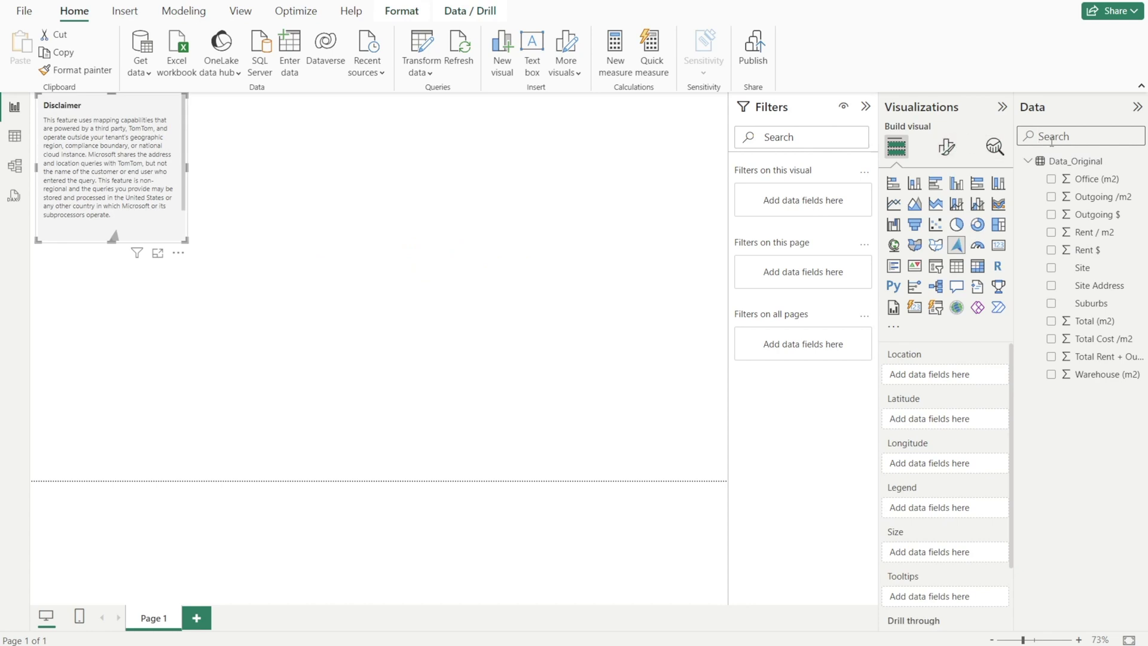
{"action": "left_click", "coordinate": [1102, 136]}
{"action": "type", "text": "Site a"}
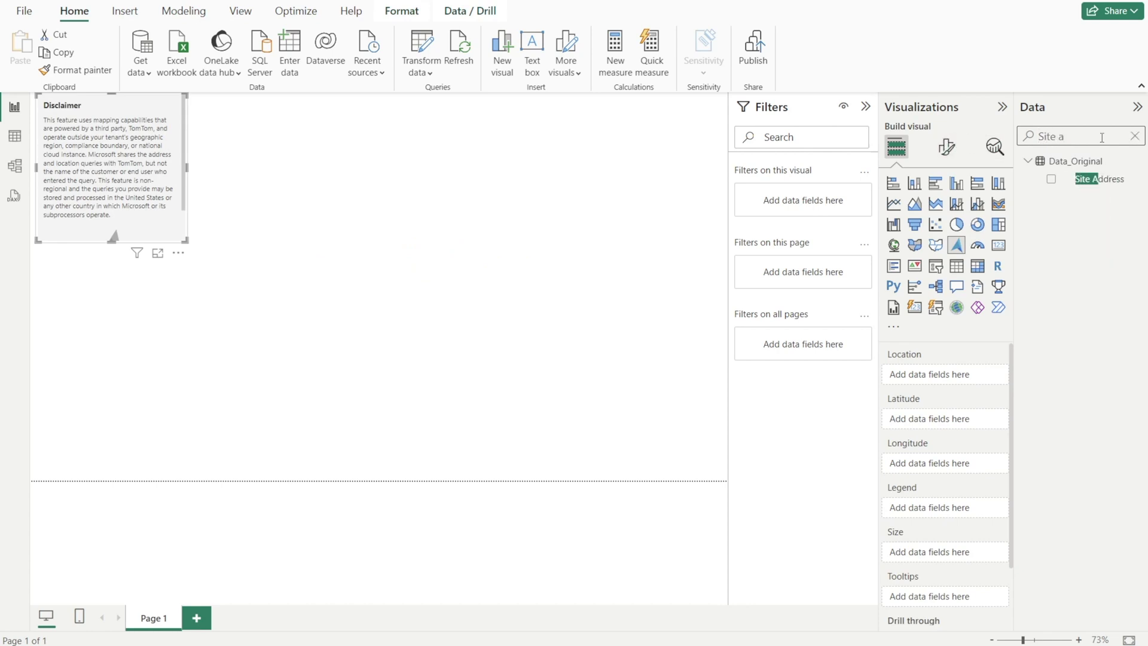
{"action": "left_click_drag", "start_coordinate": [1091, 180], "coordinate": [980, 376]}
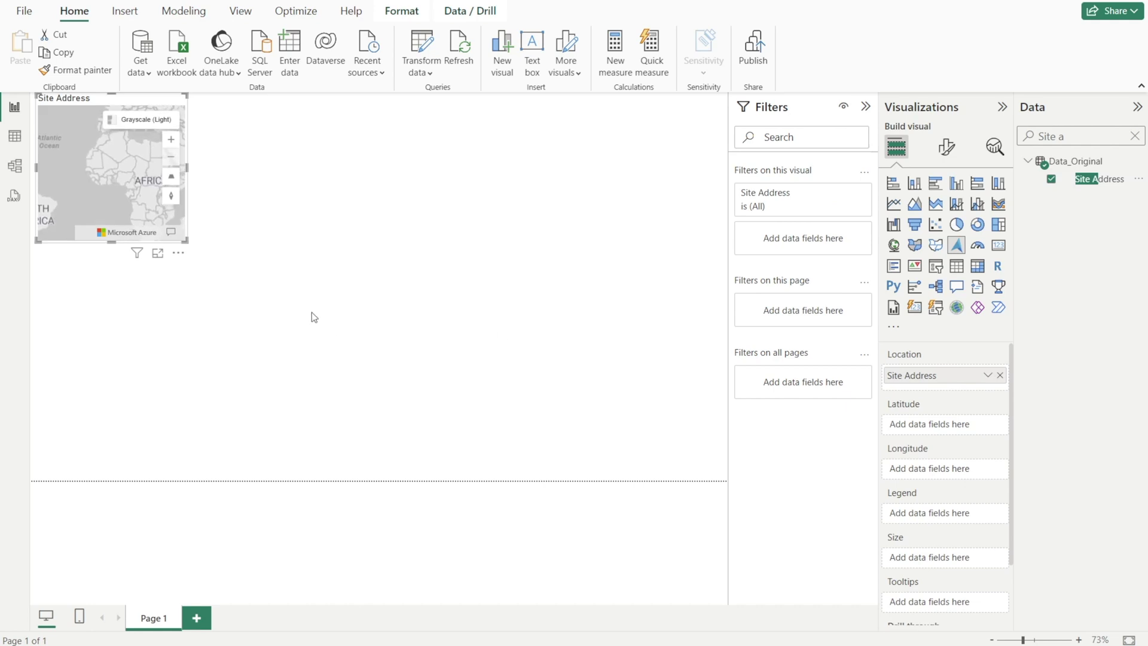
{"action": "left_click_drag", "start_coordinate": [185, 240], "coordinate": [657, 434]}
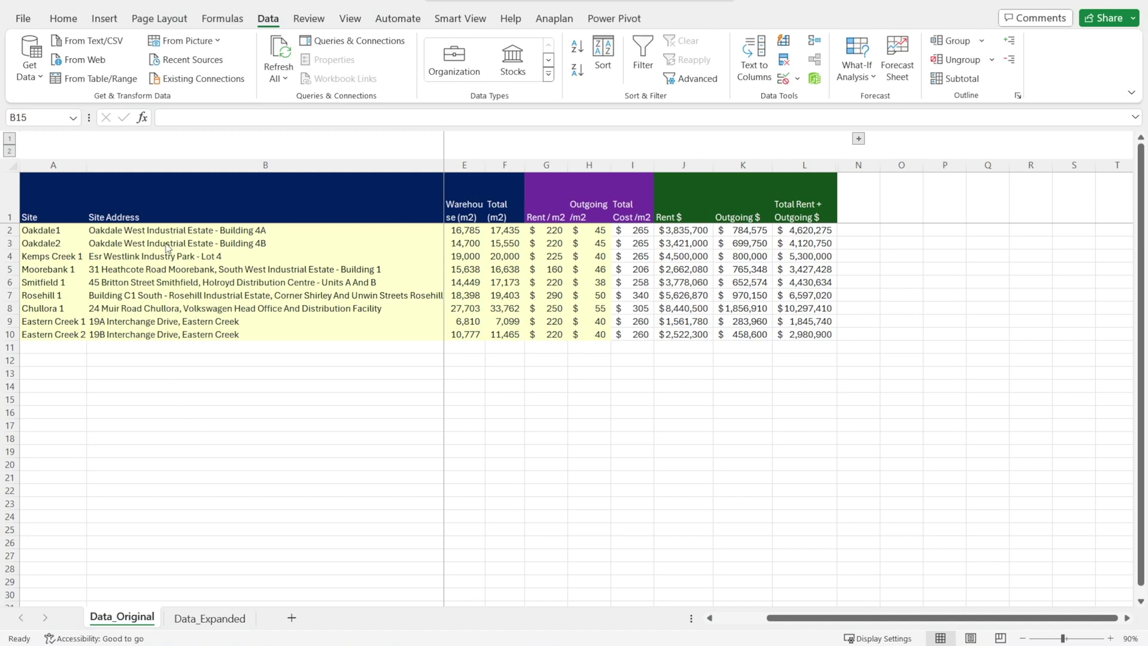
- Review the site addresses in column B and reveal the Site Address With Country column M
{"action": "left_click_drag", "start_coordinate": [166, 232], "coordinate": [162, 332]}
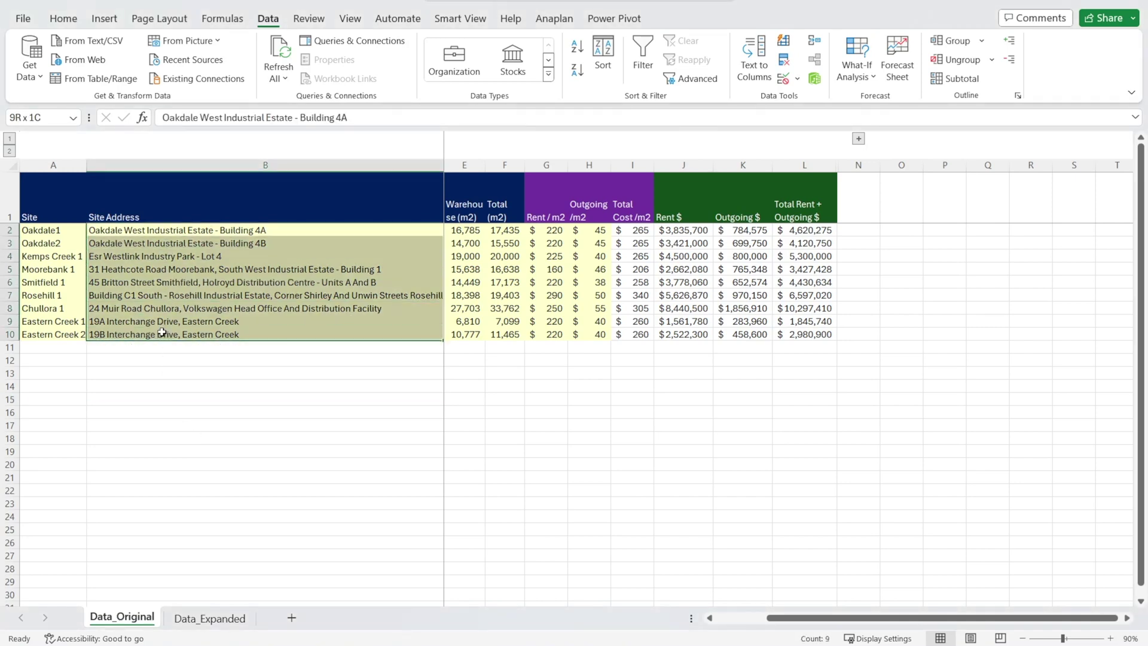
{"action": "left_click", "coordinate": [205, 375]}
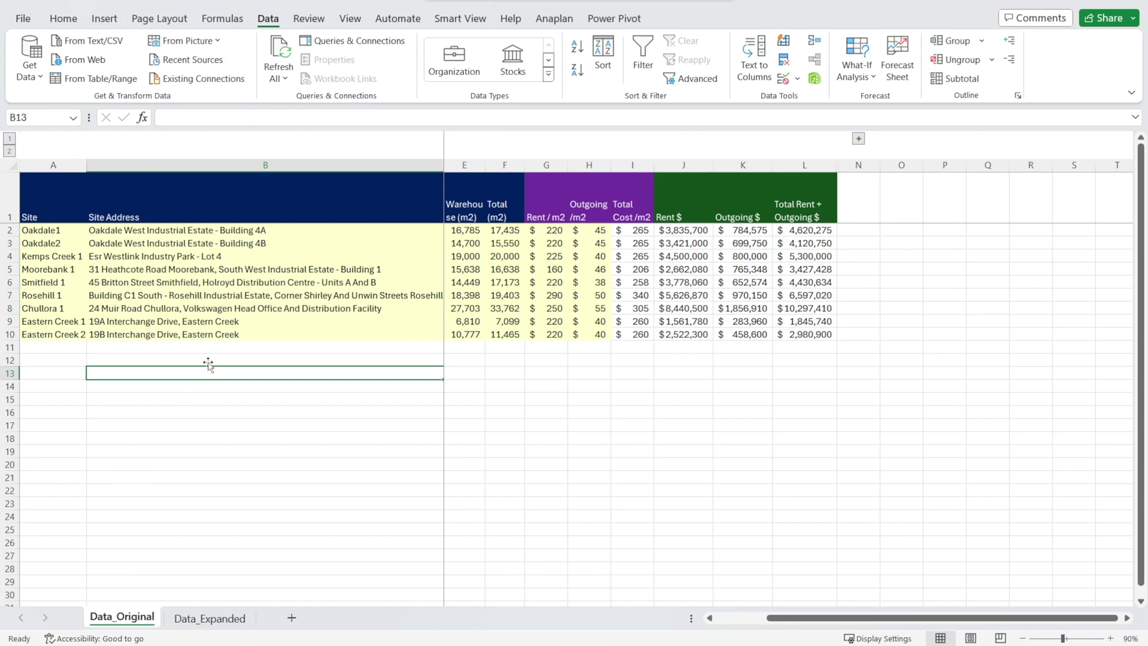
{"action": "left_click", "coordinate": [226, 258]}
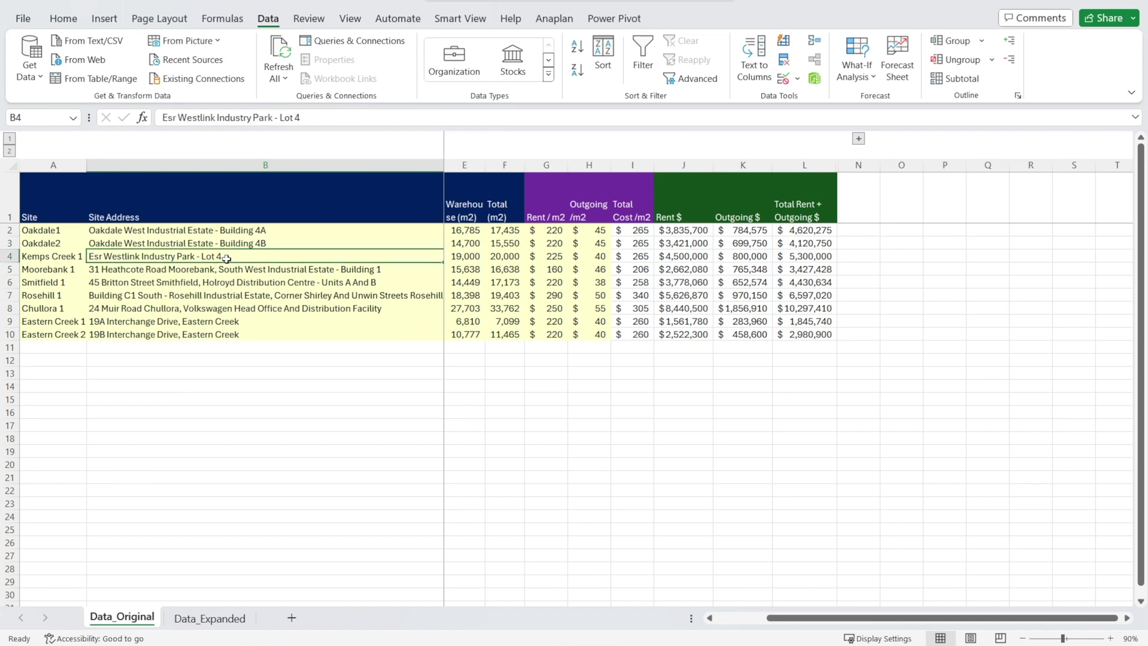
{"action": "left_click", "coordinate": [858, 139]}
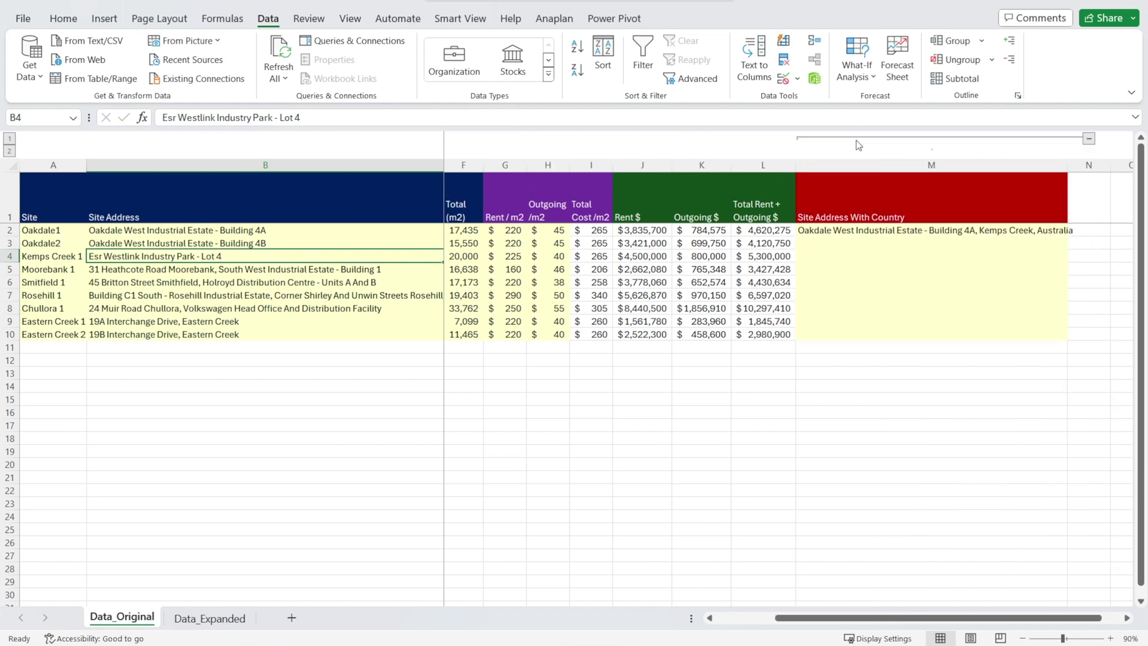
{"action": "left_click", "coordinate": [850, 232]}
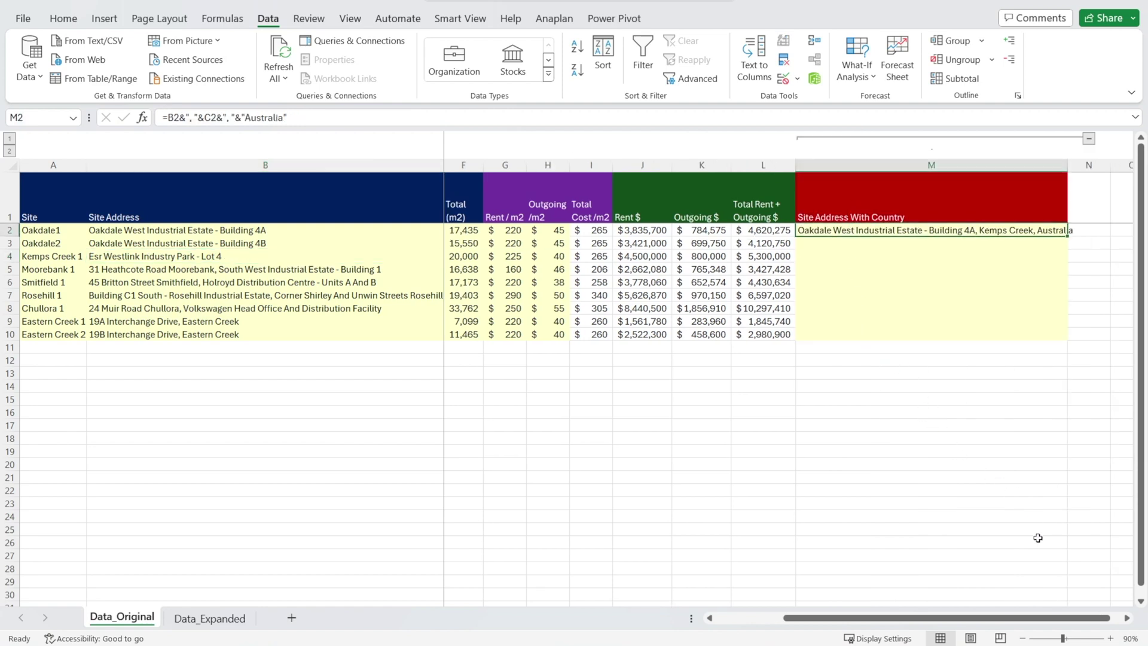
- Commit =B2&", "&C2&", "&"Australia" in M2 and fill it down to M10
{"action": "left_click_drag", "start_coordinate": [915, 618], "coordinate": [806, 627]}
{"action": "key", "text": "F2"}
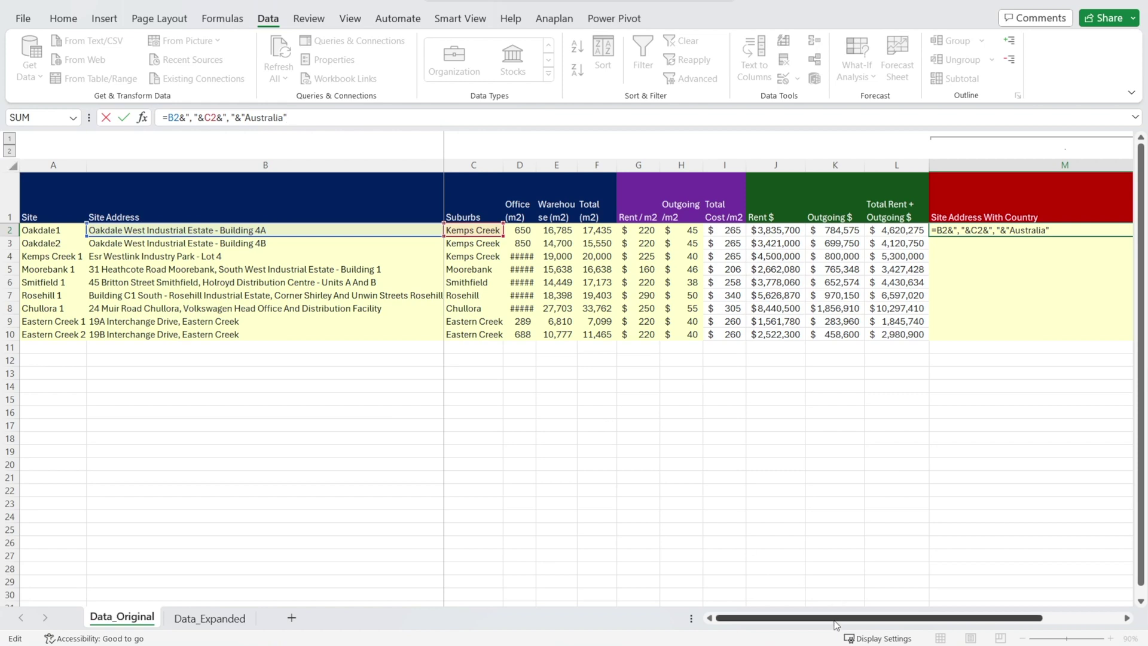
{"action": "left_click_drag", "start_coordinate": [836, 619], "coordinate": [884, 625]}
{"action": "left_click", "coordinate": [971, 397]}
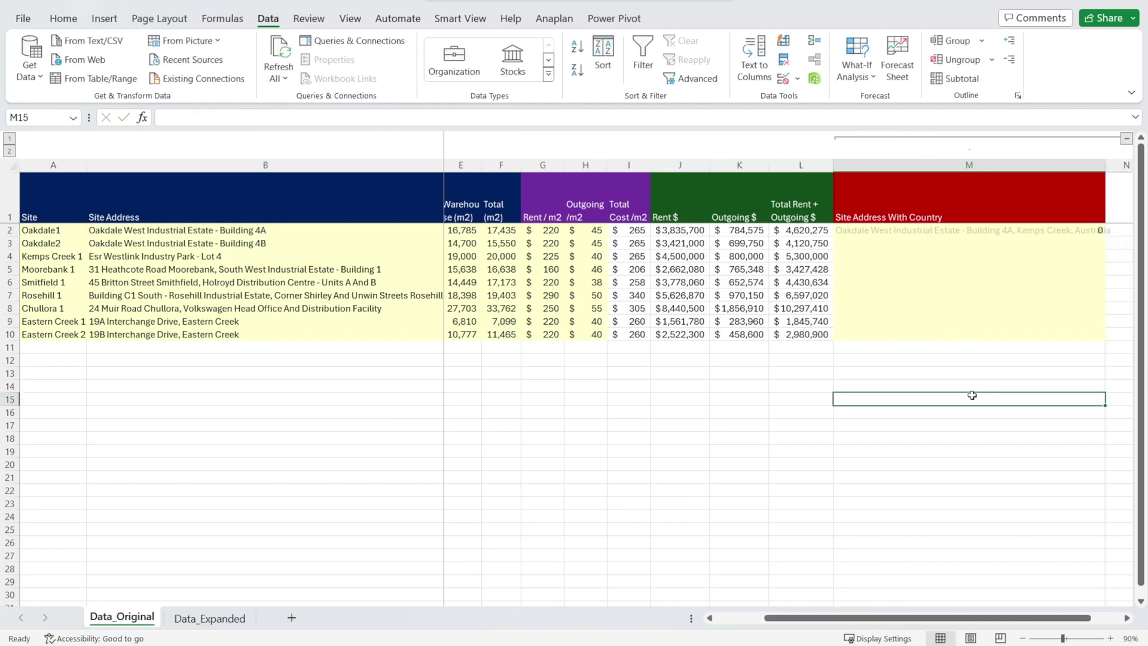
{"action": "left_click", "coordinate": [1082, 231]}
{"action": "double_click", "coordinate": [1104, 236]}
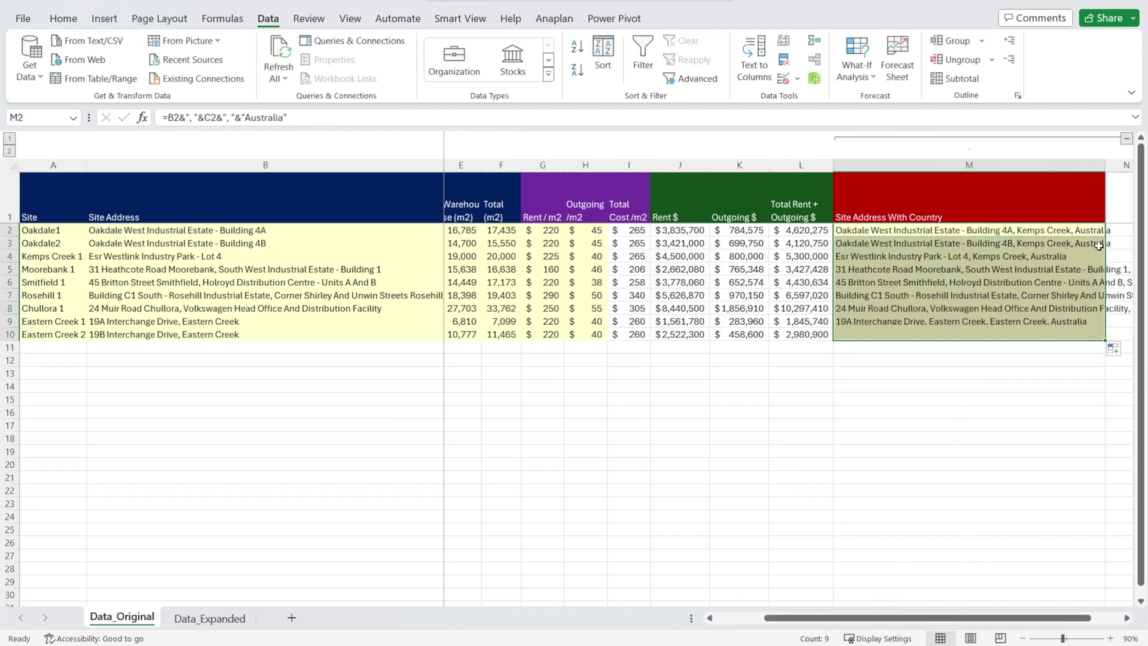
{"action": "left_click", "coordinate": [1023, 415]}
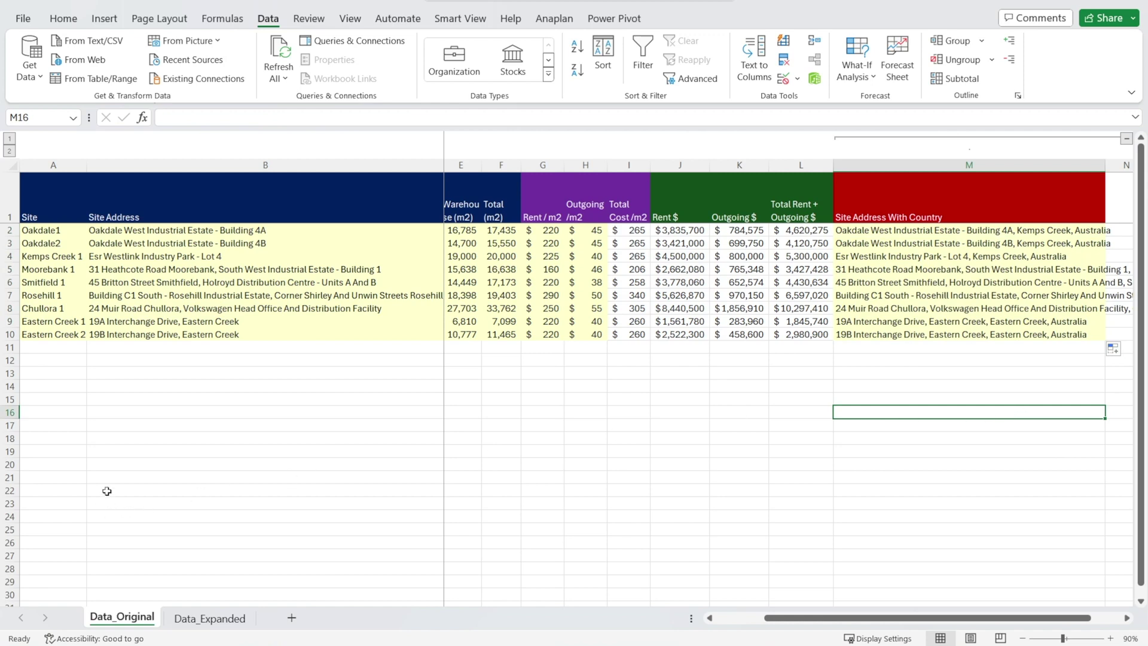
{"action": "left_click", "coordinate": [723, 453]}
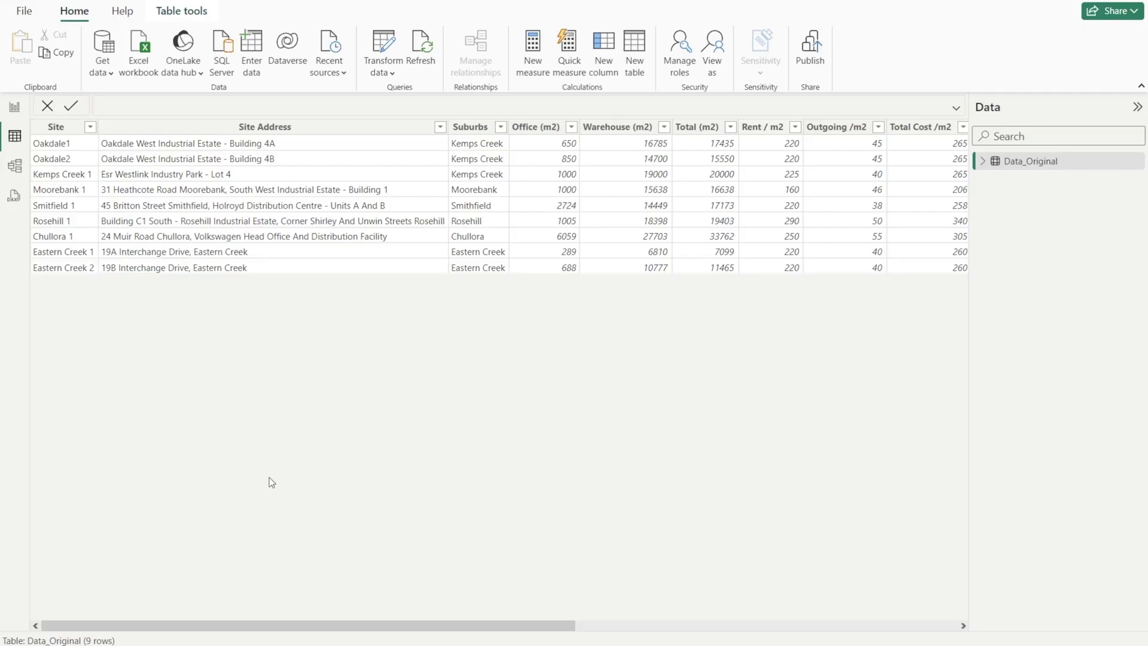
- Refresh the data, put Site Address With Country in the map's Location, and zoom out over Sydney
{"action": "left_click", "coordinate": [415, 57]}
{"action": "left_click", "coordinate": [14, 107]}
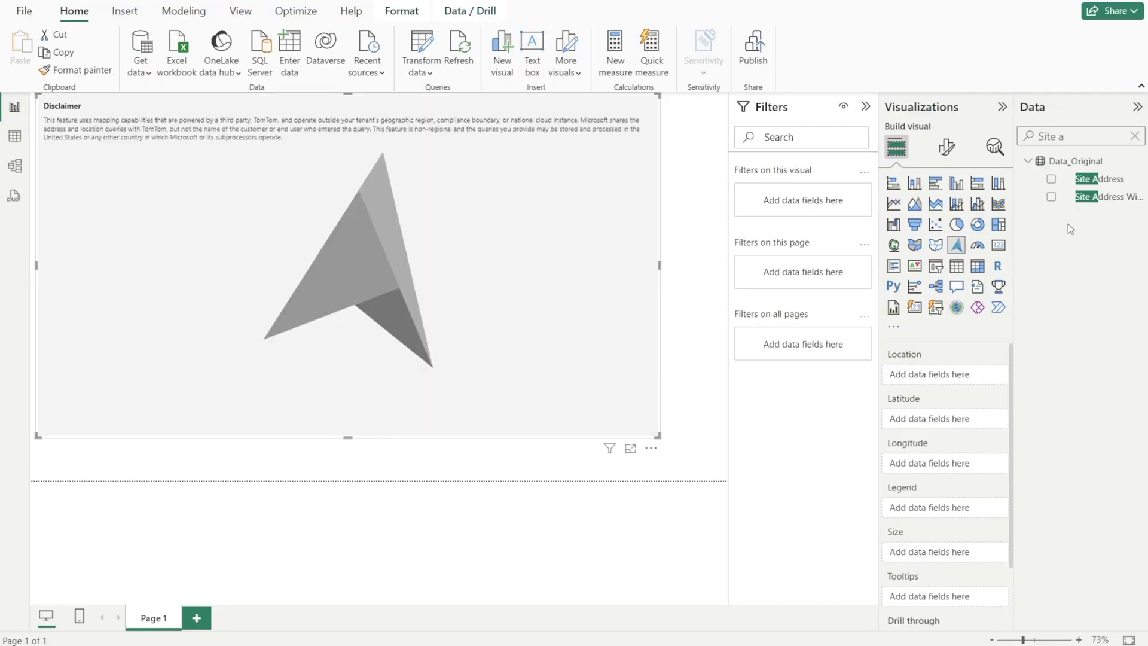
{"action": "left_click_drag", "start_coordinate": [1088, 206], "coordinate": [977, 376]}
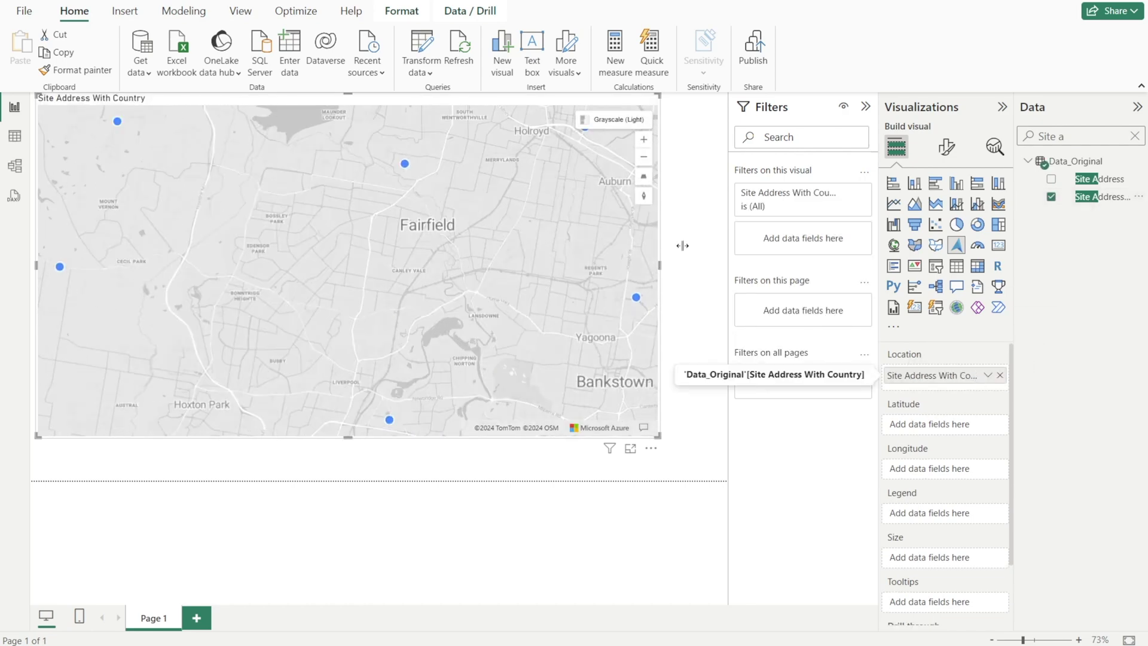
{"action": "left_click", "coordinate": [646, 159]}
{"action": "left_click", "coordinate": [646, 159]}
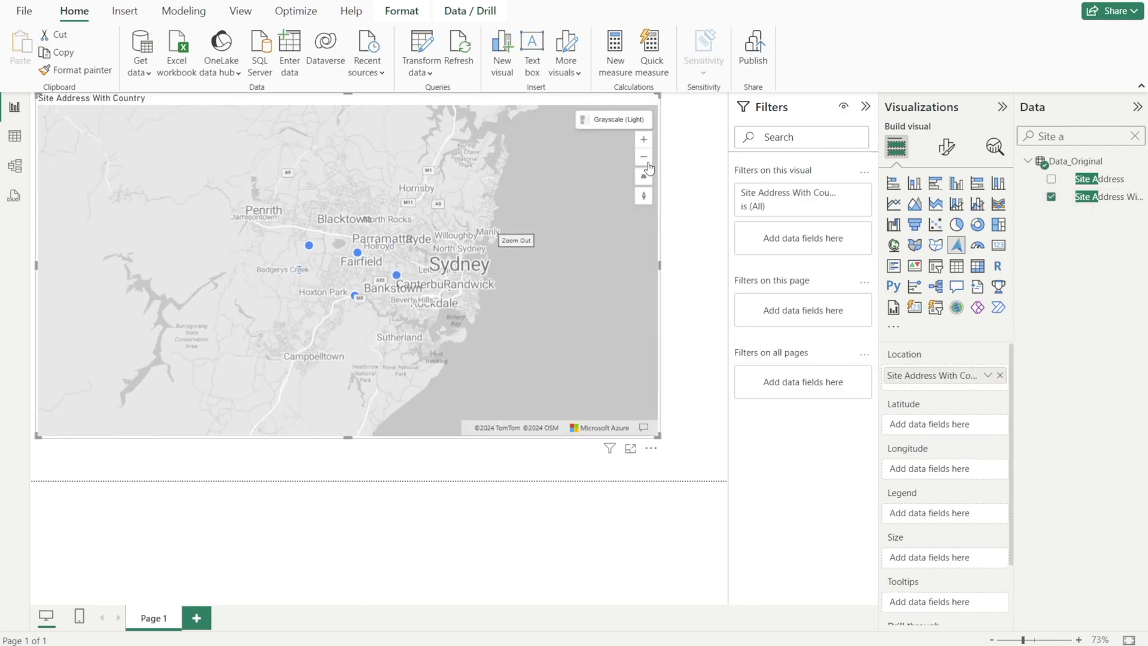
{"action": "left_click", "coordinate": [647, 164]}
{"action": "left_click", "coordinate": [647, 165]}
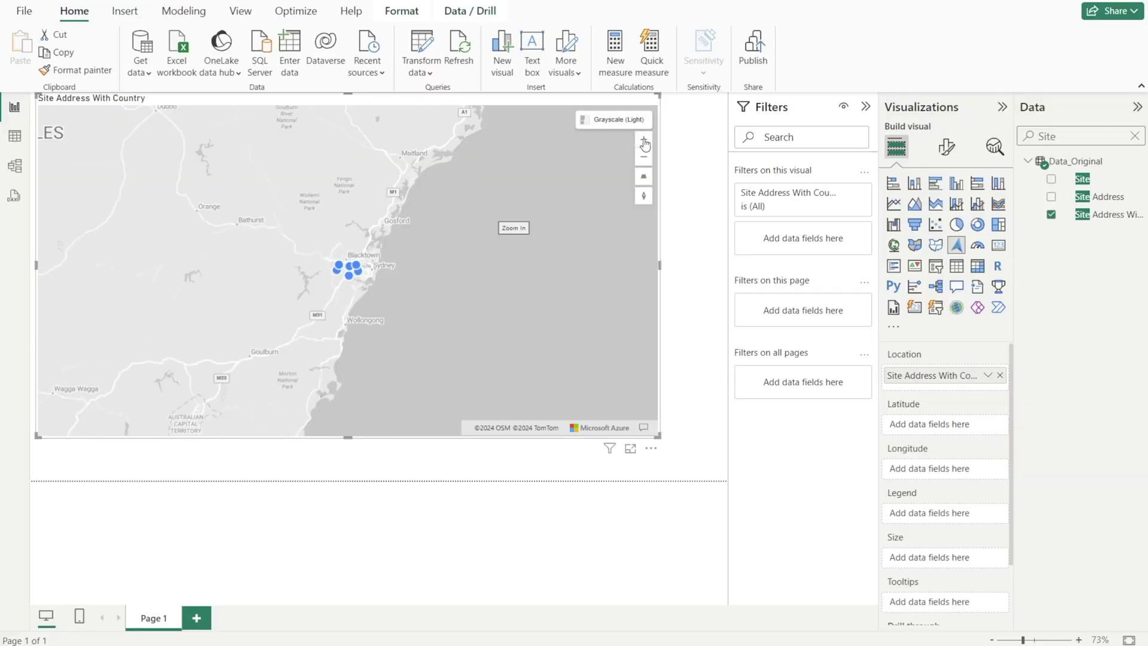
- Zoom the map in on Sydney and turn on address labels for the points
{"action": "left_click", "coordinate": [645, 144]}
{"action": "left_click", "coordinate": [644, 144]}
{"action": "left_click", "coordinate": [644, 144]}
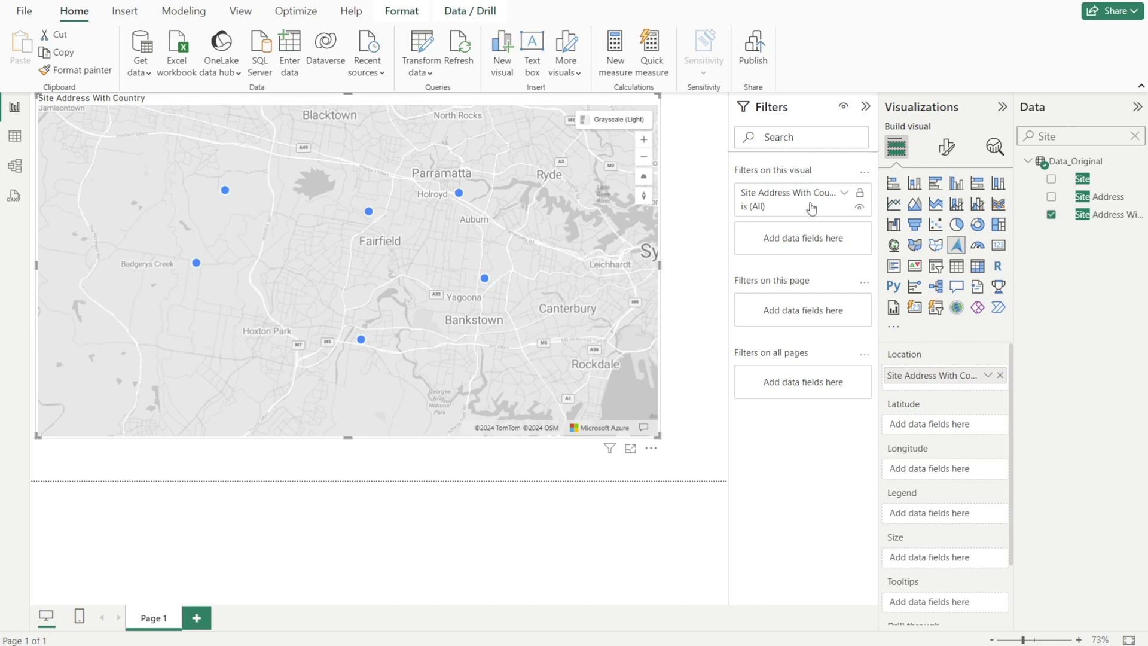
{"action": "left_click", "coordinate": [947, 150]}
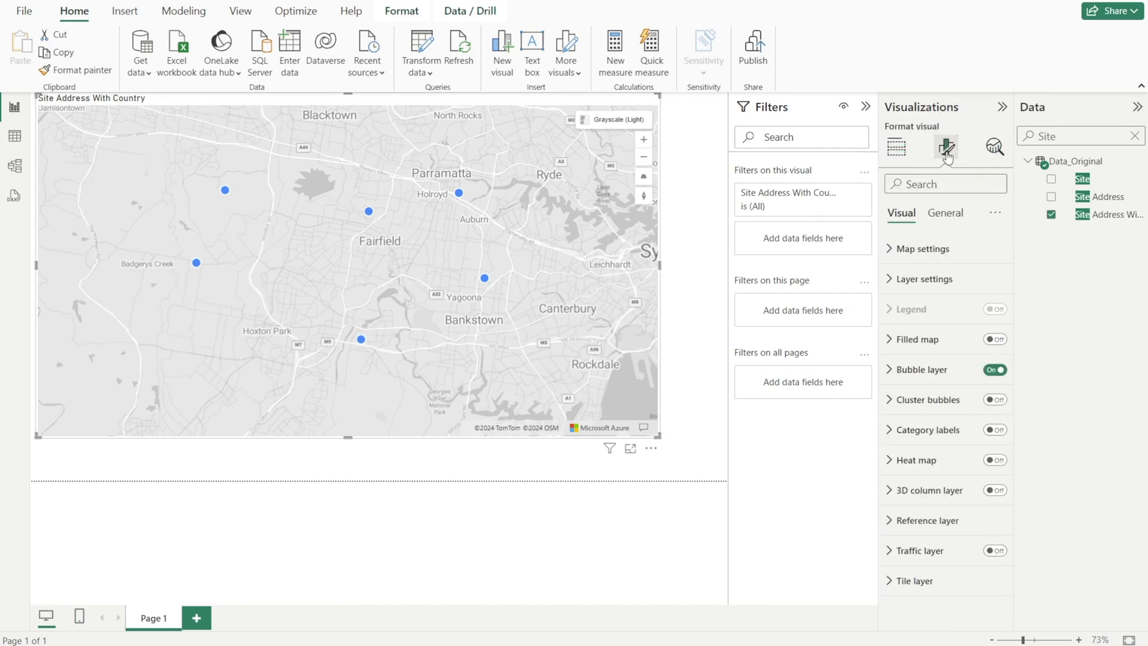
{"action": "left_click", "coordinate": [995, 429]}
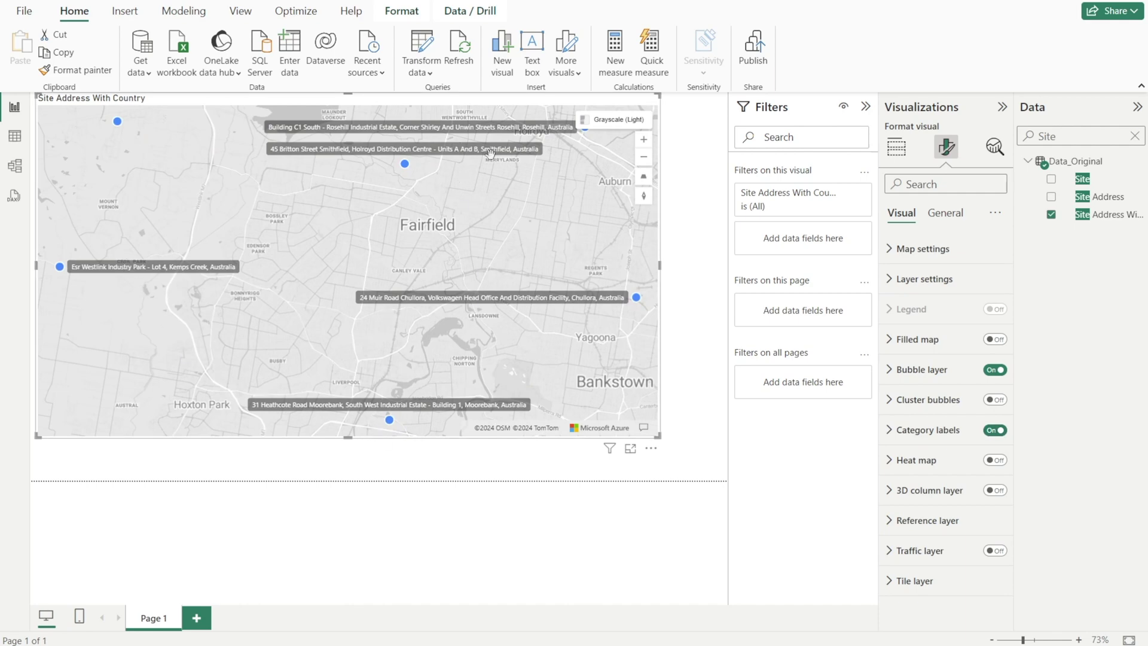
- Check the map's field wells and the Data_Original table rows, then return to the report
{"action": "left_click", "coordinate": [896, 148]}
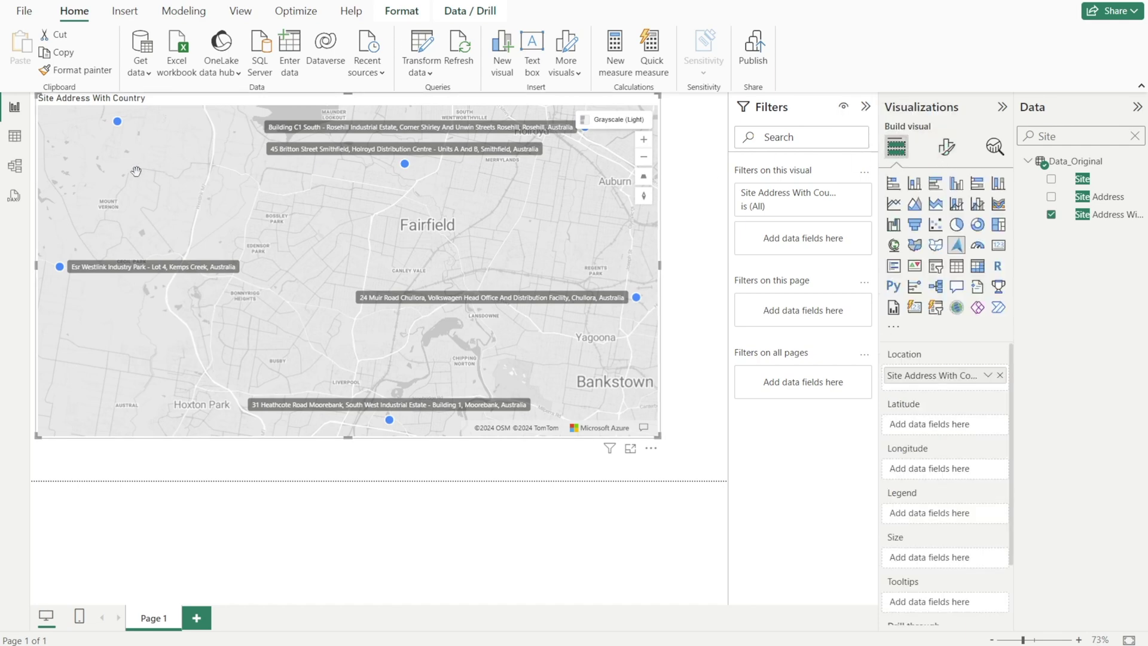
{"action": "left_click", "coordinate": [16, 139]}
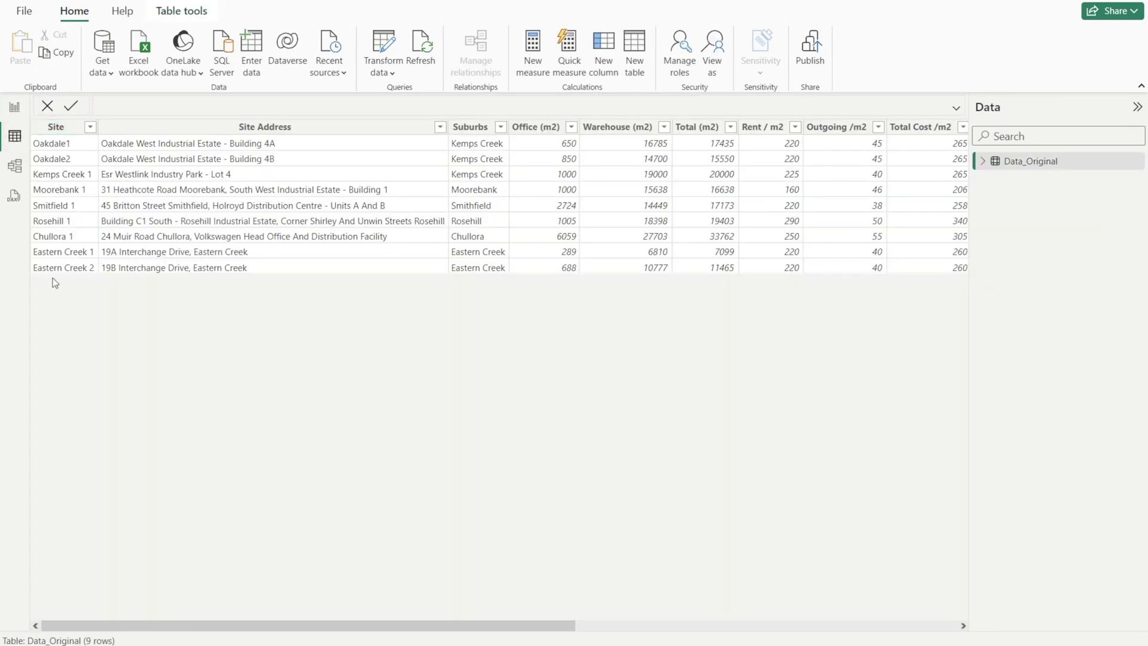
{"action": "left_click", "coordinate": [16, 106]}
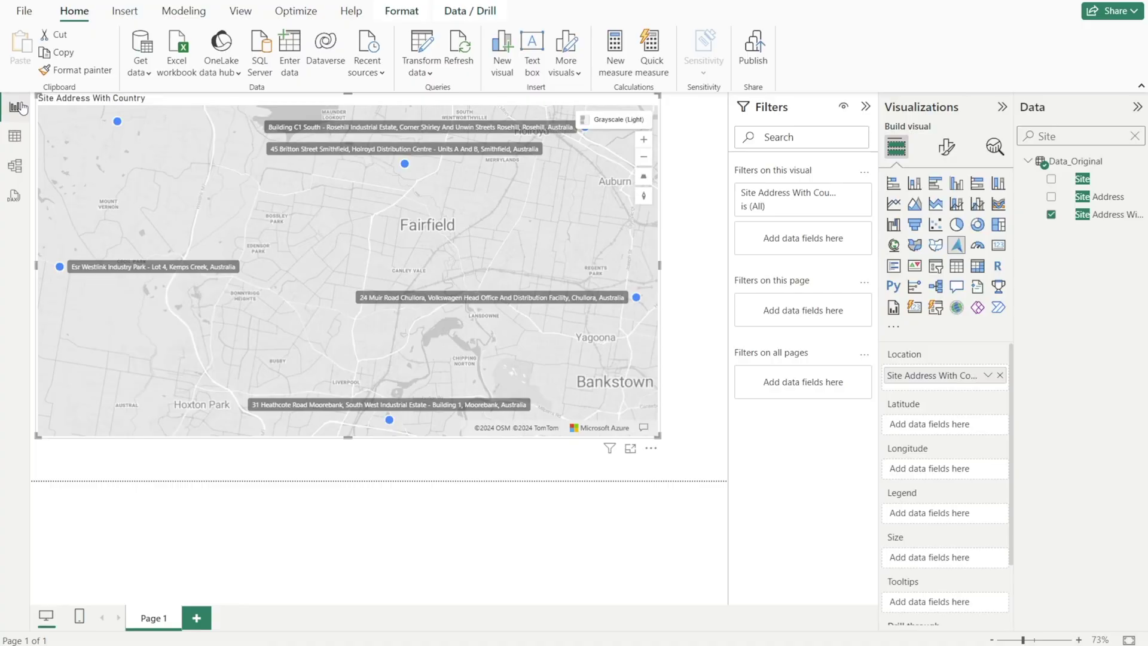
- Add the Site field to the Azure map's Location well so points show site names
{"action": "left_click_drag", "start_coordinate": [1086, 187], "coordinate": [959, 375]}
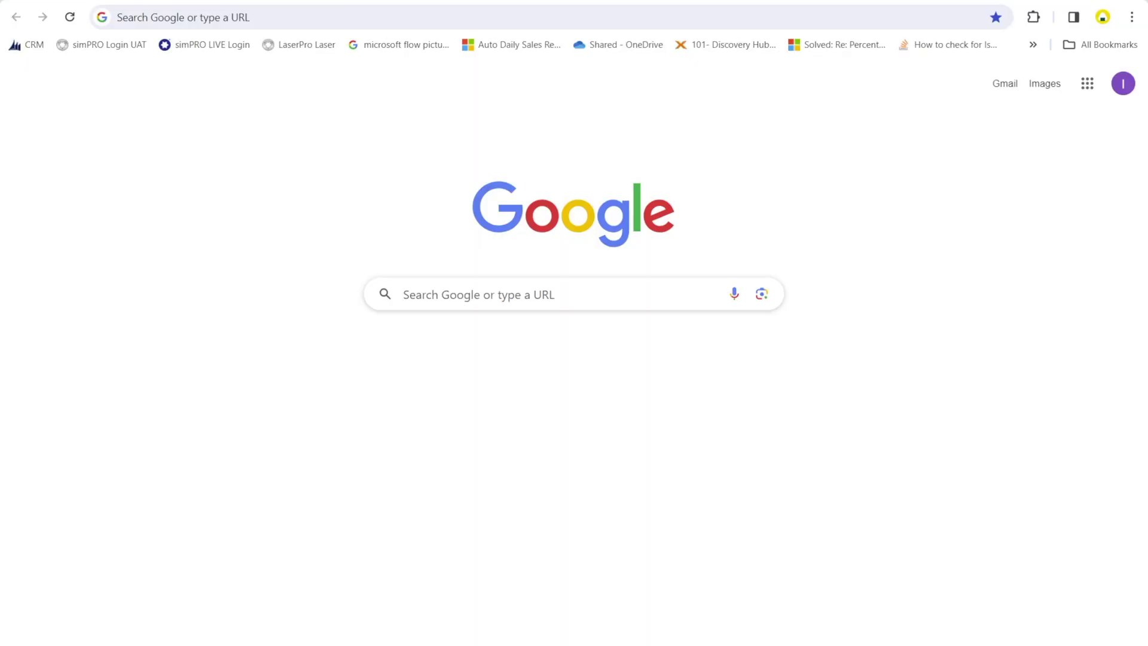
- Reach Google Maps by searching Google for 'google map'
{"action": "left_click", "coordinate": [454, 298]}
{"action": "type", "text": "google map"}
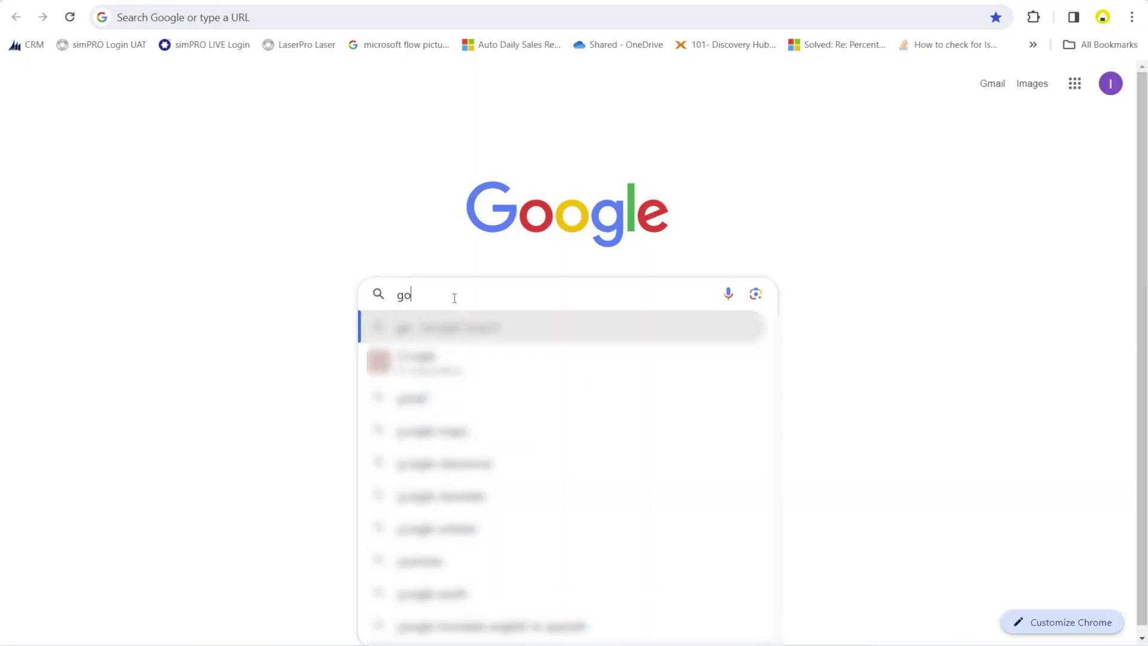
{"action": "key", "text": "Return"}
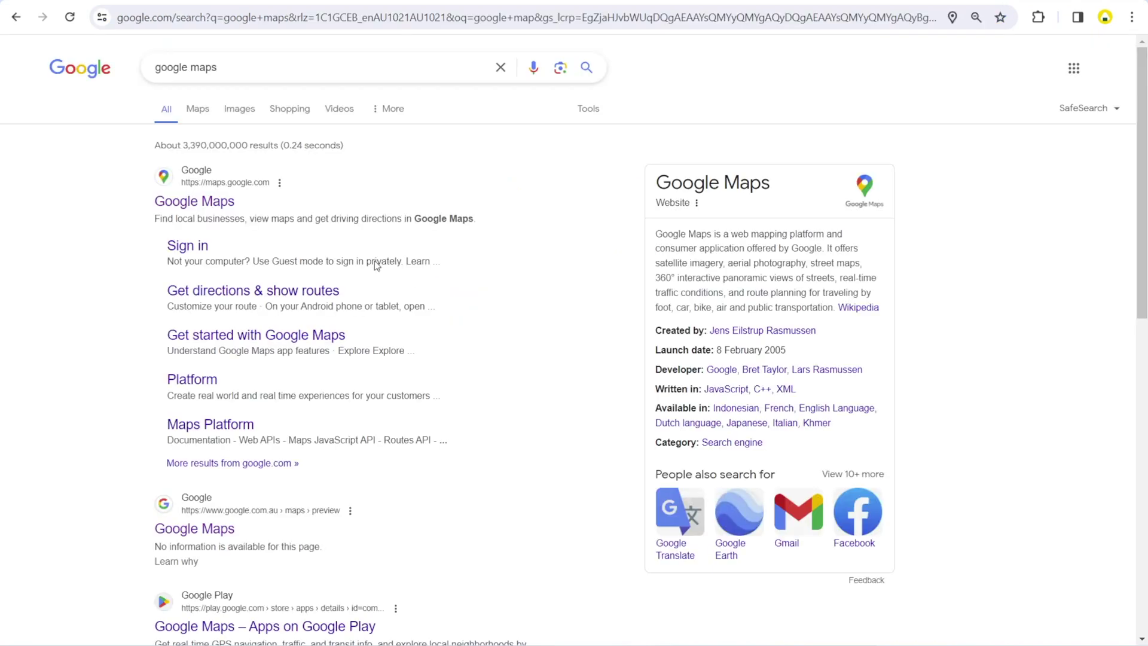
{"action": "left_click", "coordinate": [202, 207]}
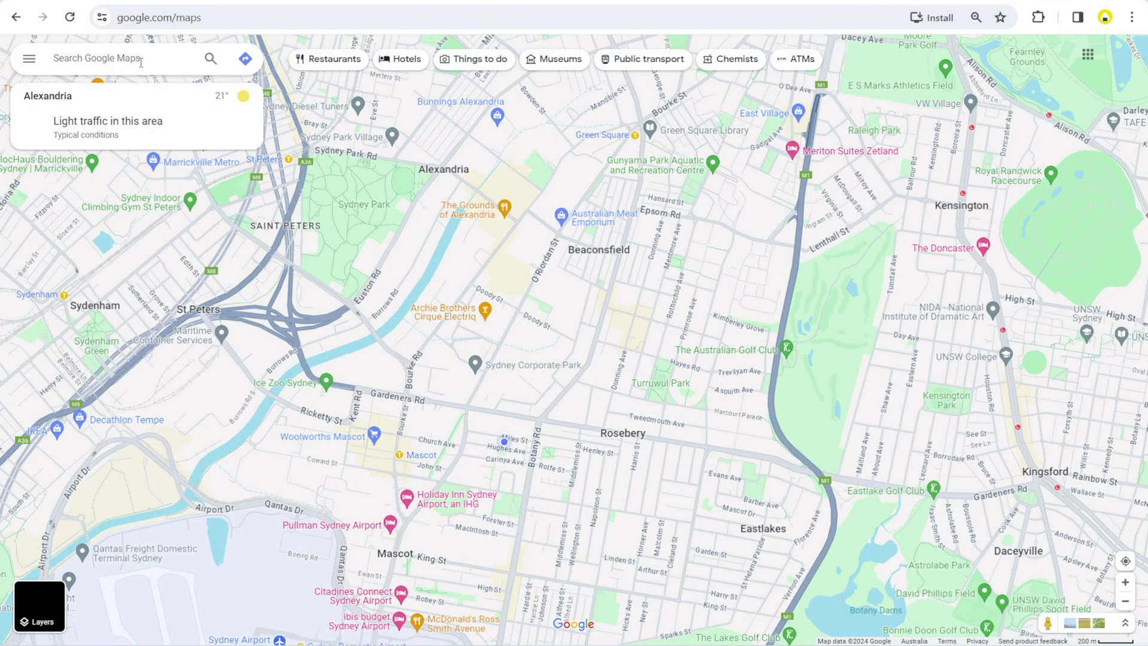
- Search the pasted Oakdale Industrial Estate address, copy its pin coordinates, and return to Excel
{"action": "left_click", "coordinate": [141, 59]}
{"action": "key", "text": "ctrl+v"}
{"action": "left_click", "coordinate": [210, 60]}
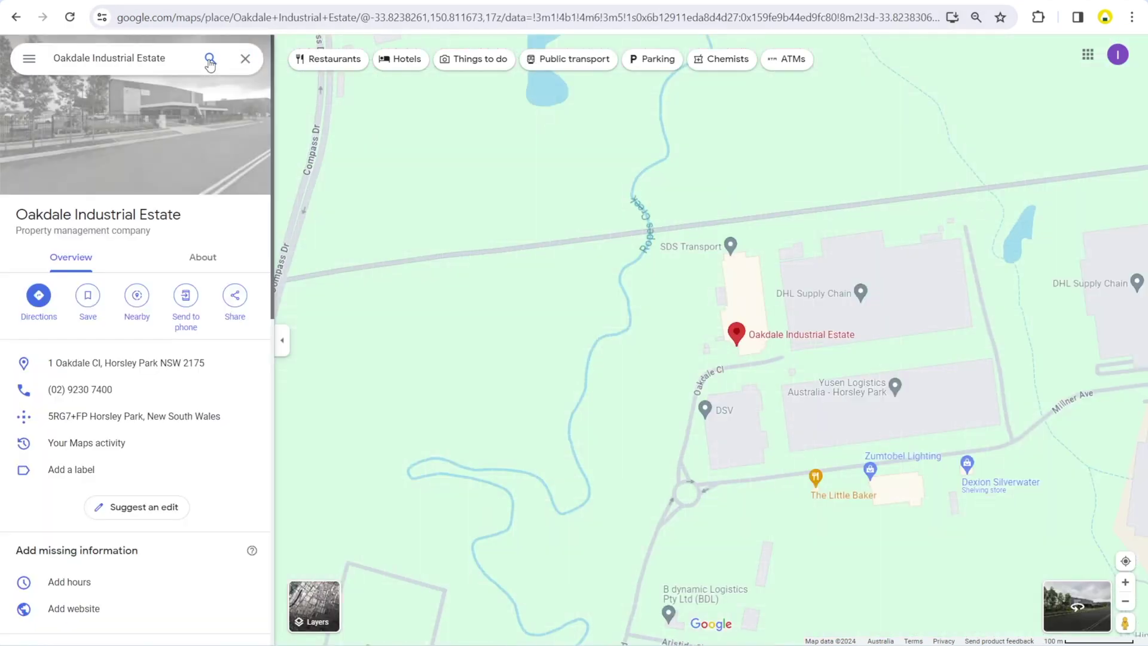
{"action": "right_click", "coordinate": [743, 339]}
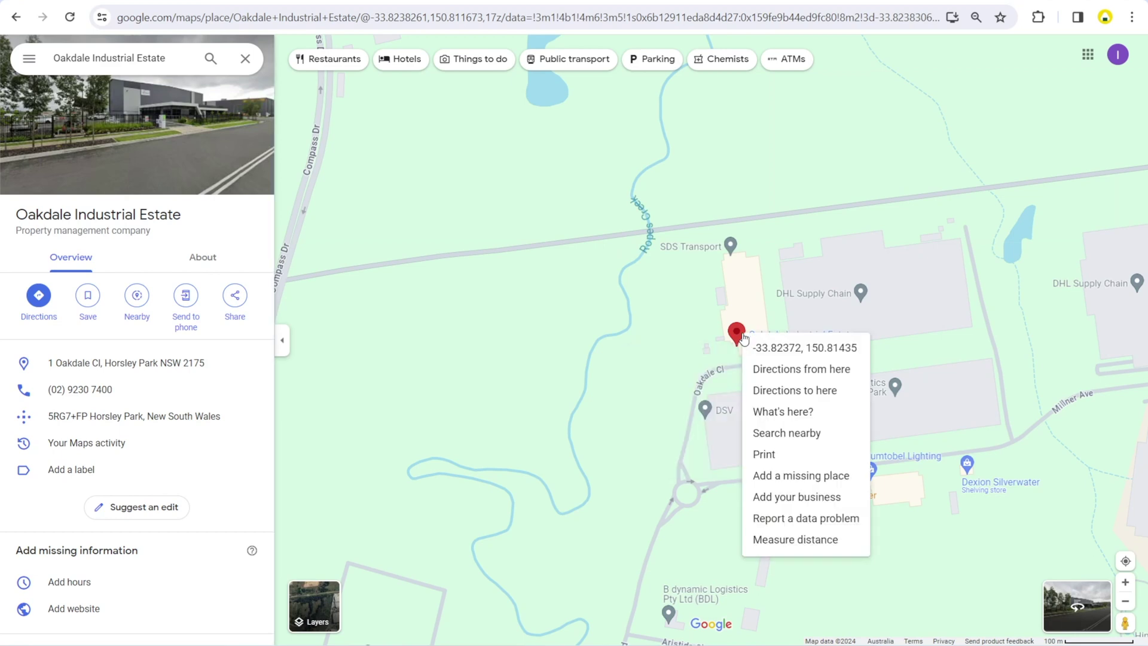
{"action": "left_click", "coordinate": [824, 350]}
{"action": "mouse_move", "coordinate": [735, 592]}
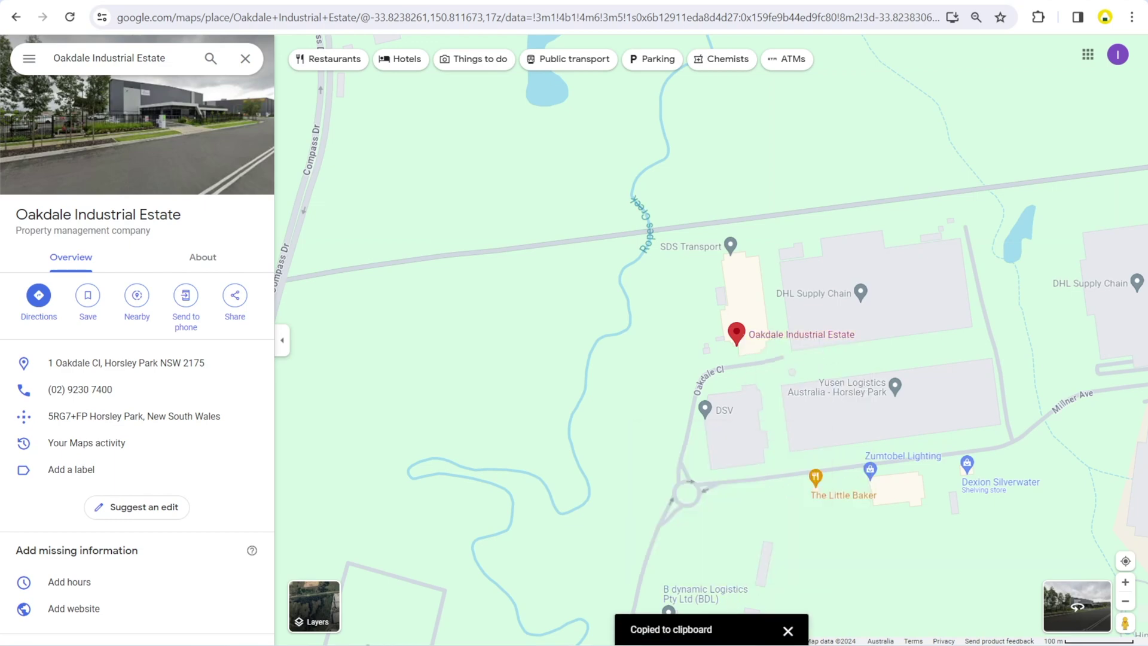
{"action": "key", "text": "alt+Tab"}
- Paste Oakdale1's coordinates into N2 and the remaining sites' coordinates into N3:N10
{"action": "left_click", "coordinate": [948, 203]}
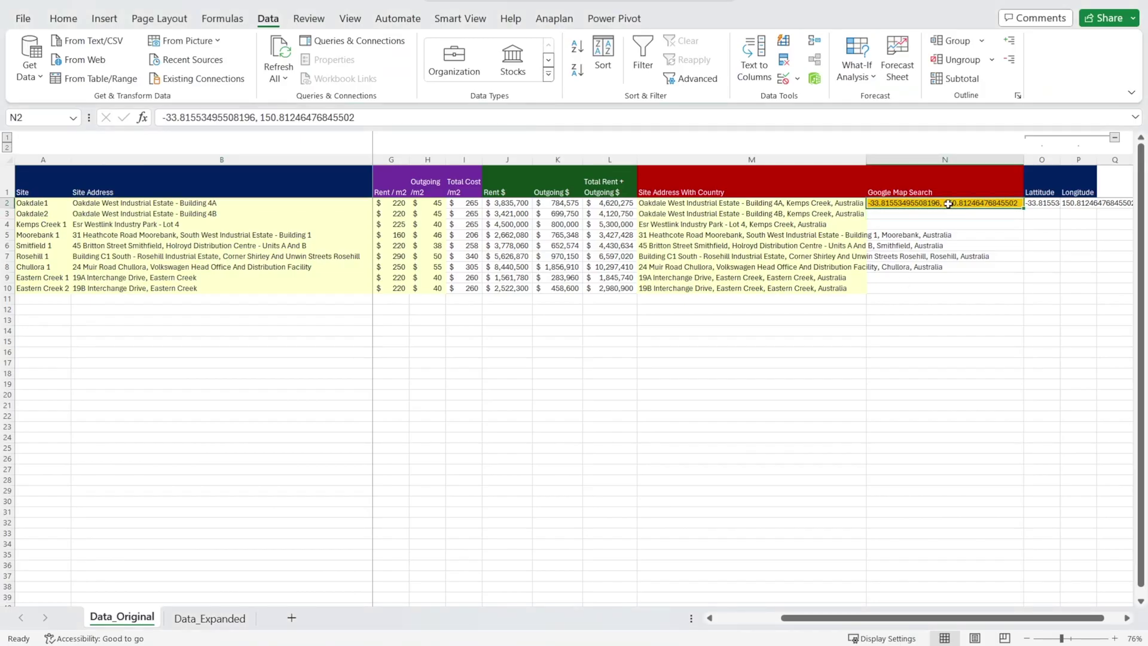
{"action": "key", "text": "ctrl+v"}
{"action": "left_click", "coordinate": [947, 225]}
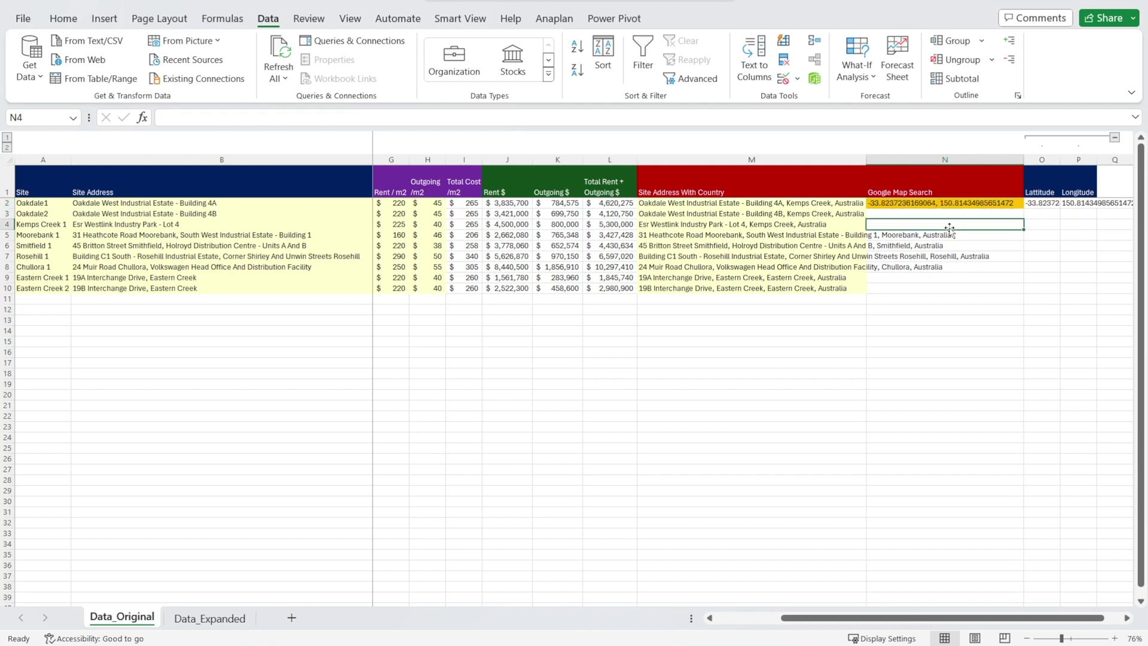
{"action": "left_click", "coordinate": [177, 214]}
{"action": "key", "text": "ctrl+c"}
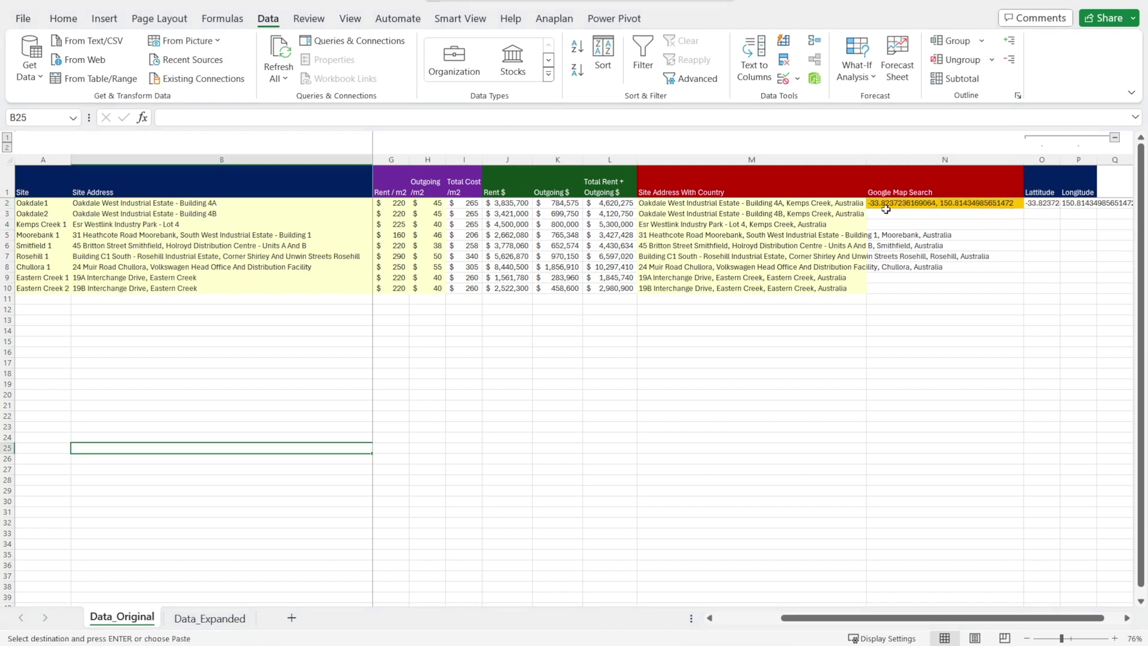
{"action": "left_click", "coordinate": [886, 214]}
{"action": "key", "text": "ctrl+v"}
{"action": "left_click", "coordinate": [915, 342]}
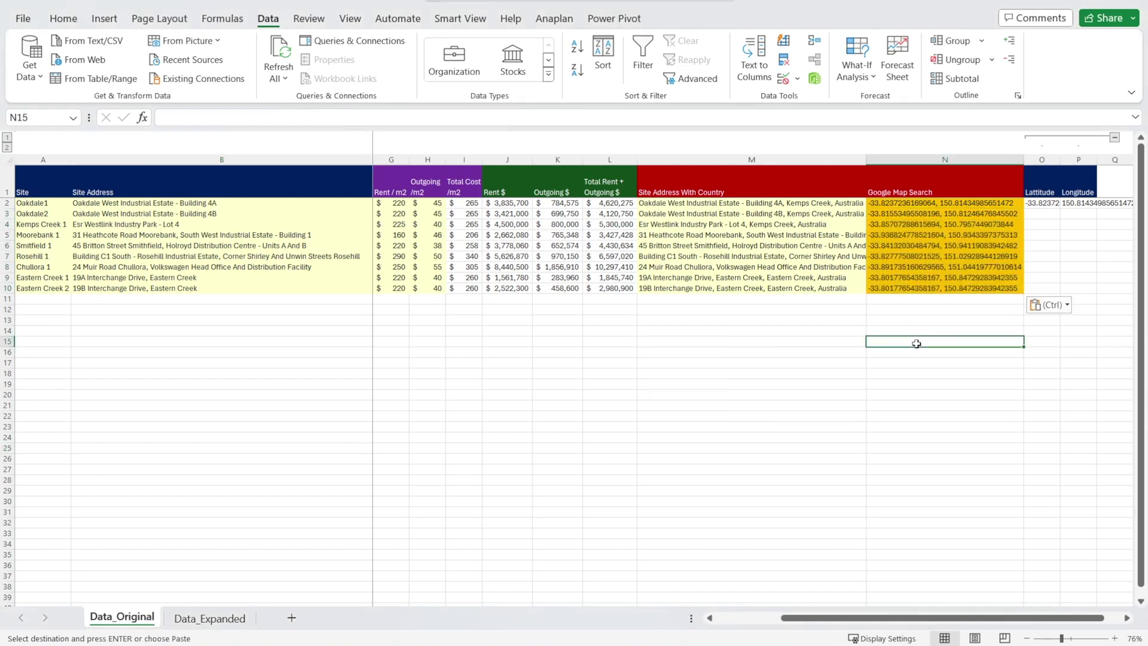
- Commit the =LEFT latitude formula in O2 and =RIGHT longitude formula in P2, then fill both to row 10
{"action": "left_click", "coordinate": [1051, 204]}
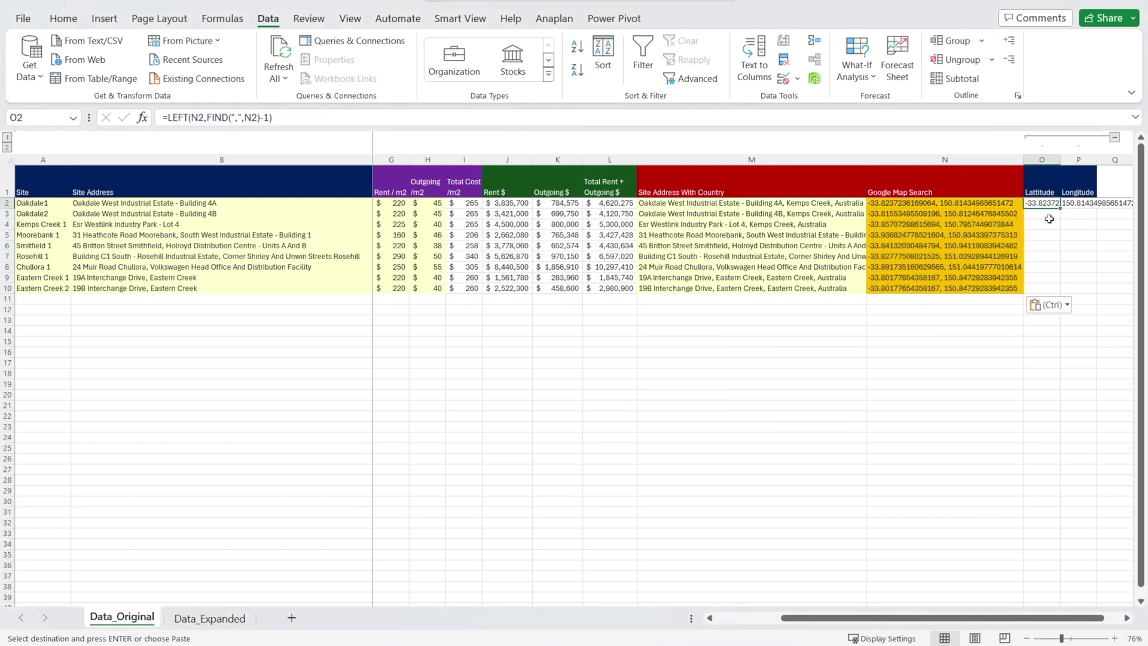
{"action": "key", "text": "F2"}
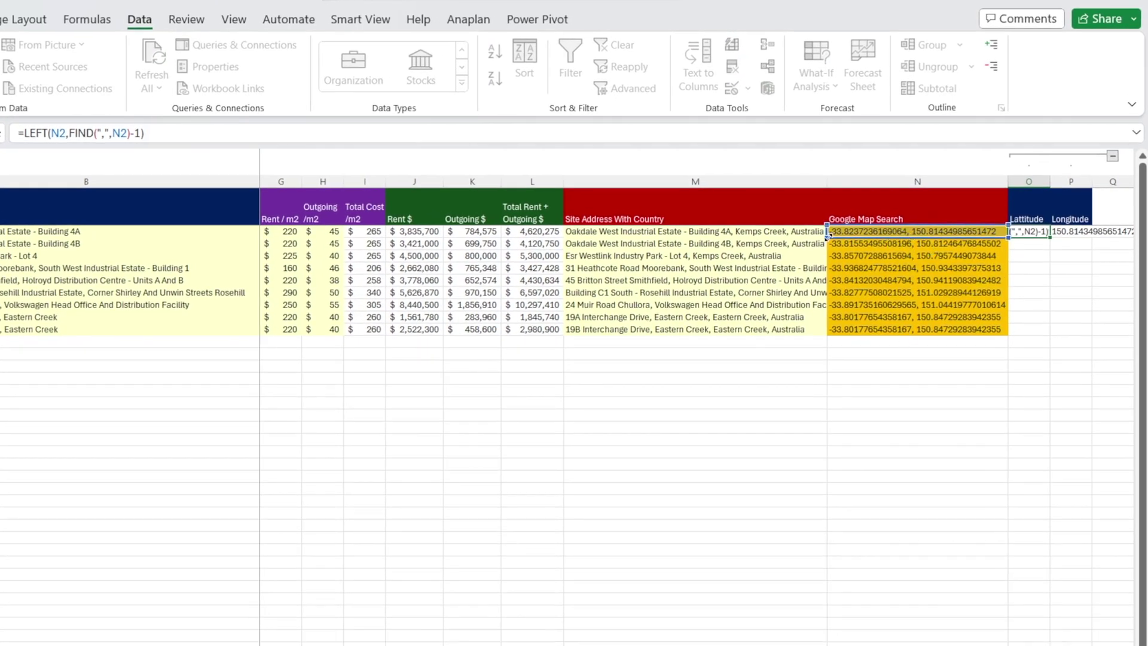
{"action": "left_click", "coordinate": [1067, 232]}
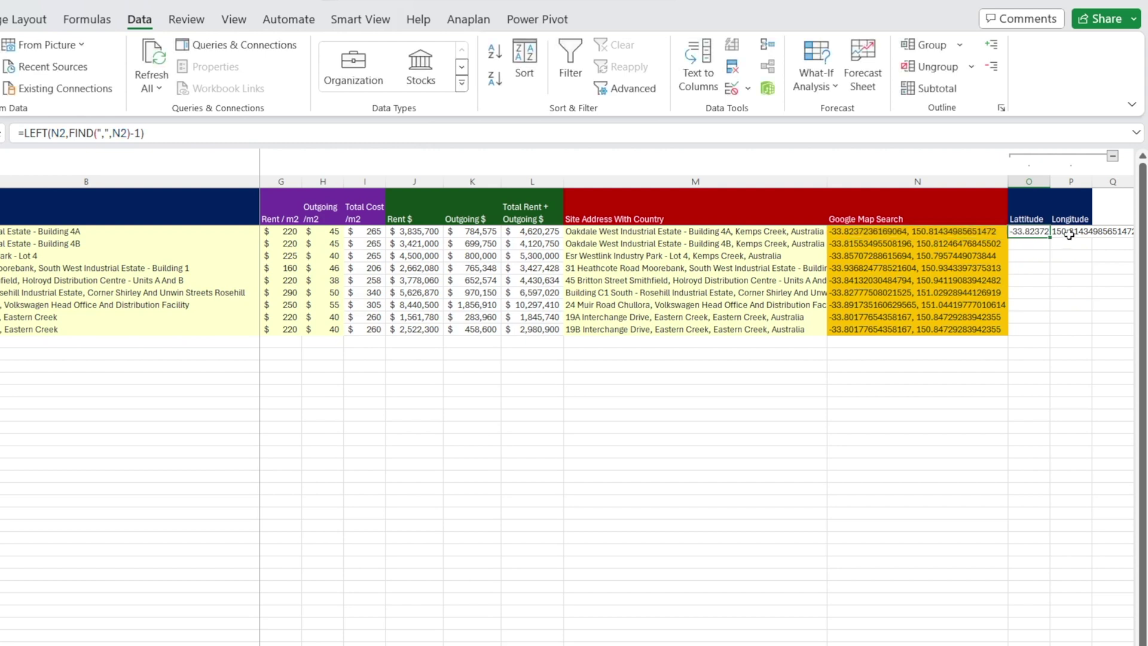
{"action": "double_click", "coordinate": [1070, 236]}
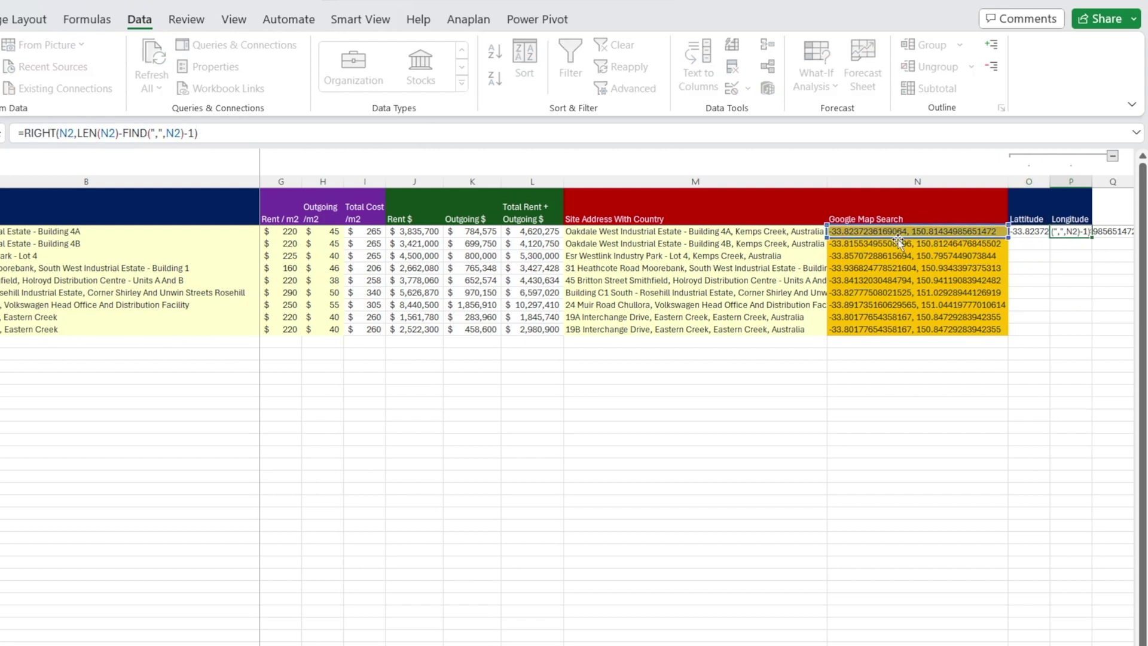
{"action": "key", "text": "Return"}
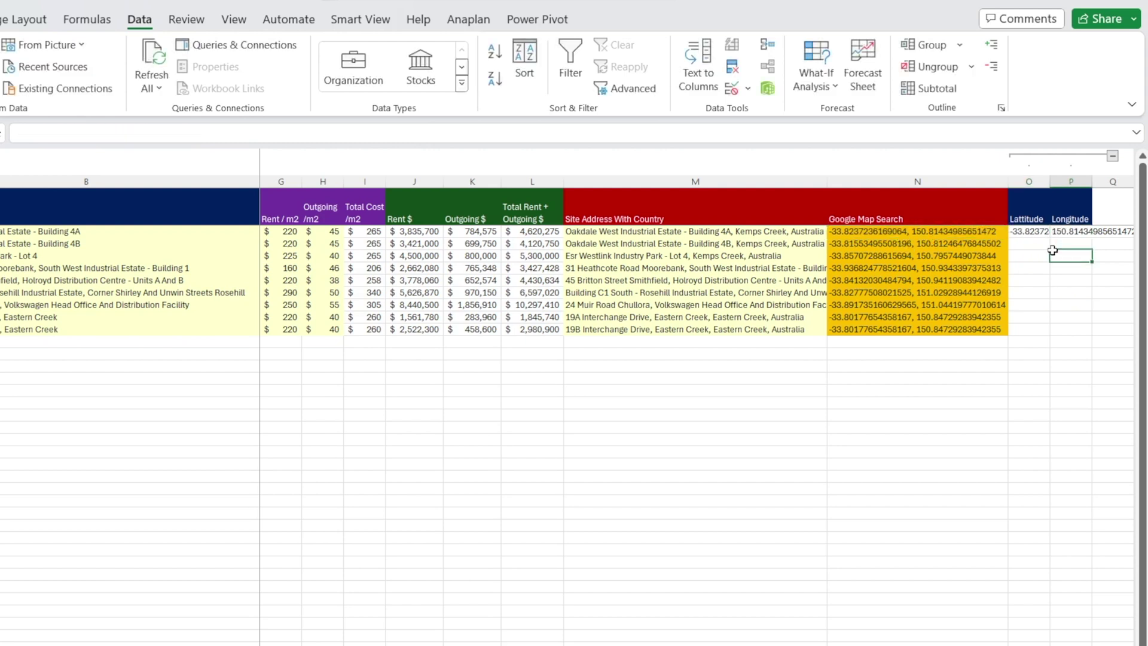
{"action": "left_click_drag", "start_coordinate": [1027, 232], "coordinate": [1058, 233]}
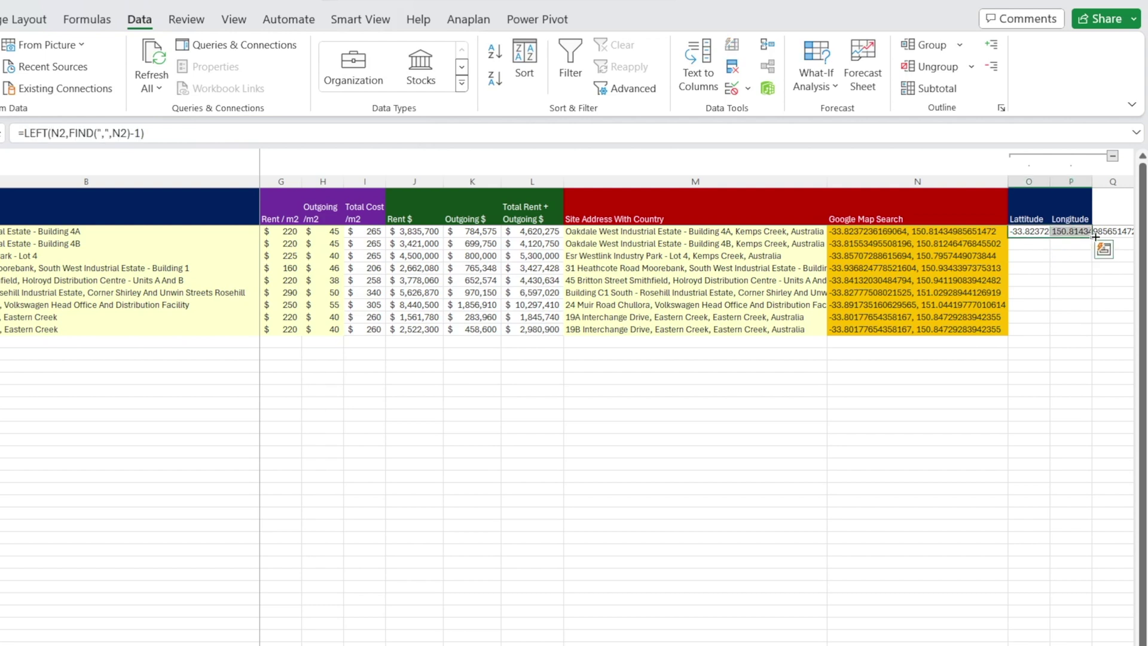
{"action": "double_click", "coordinate": [1095, 237]}
{"action": "left_click", "coordinate": [1028, 378]}
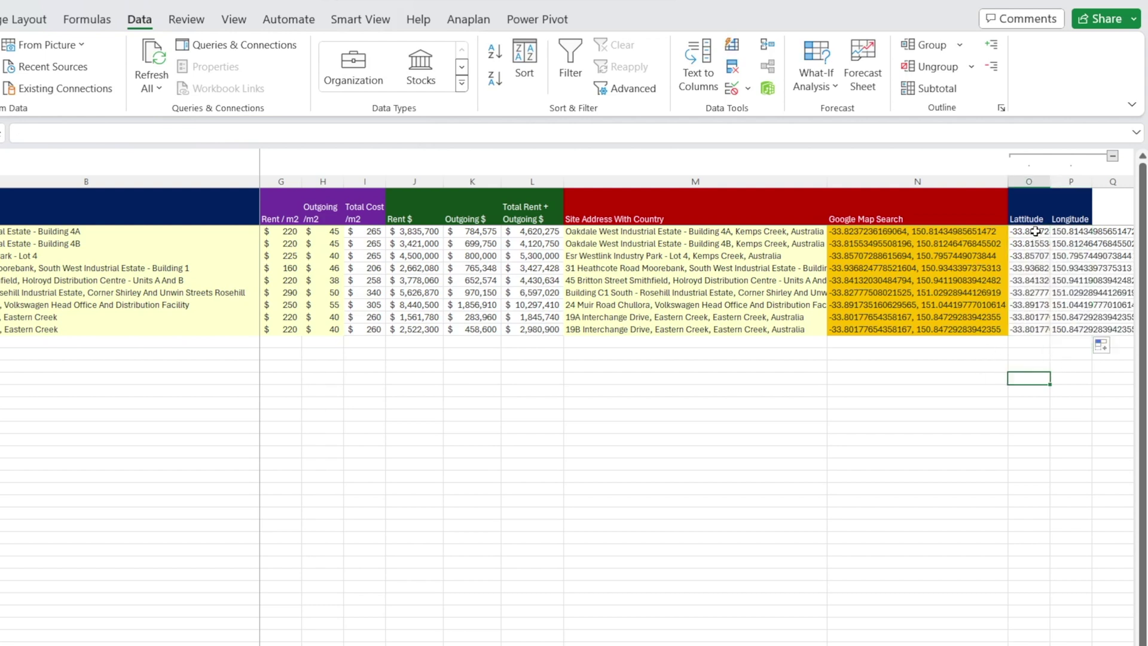
- Check the filled Lattitude values and the longitude formula in column P
{"action": "left_click_drag", "start_coordinate": [1035, 232], "coordinate": [1030, 342]}
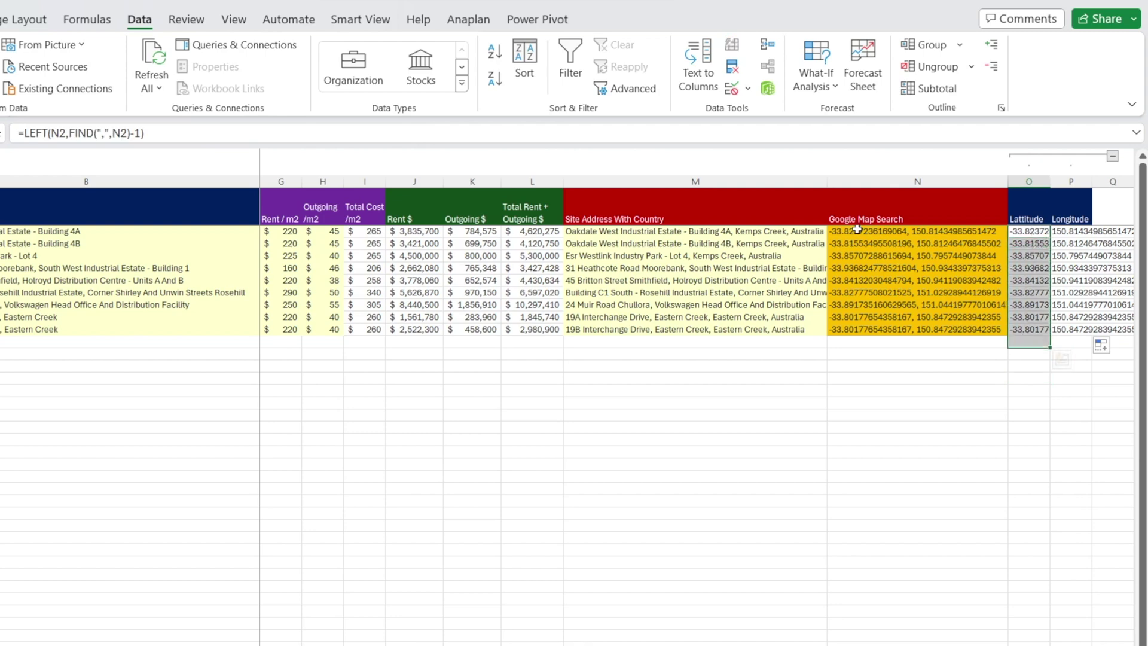
{"action": "left_click", "coordinate": [1070, 233]}
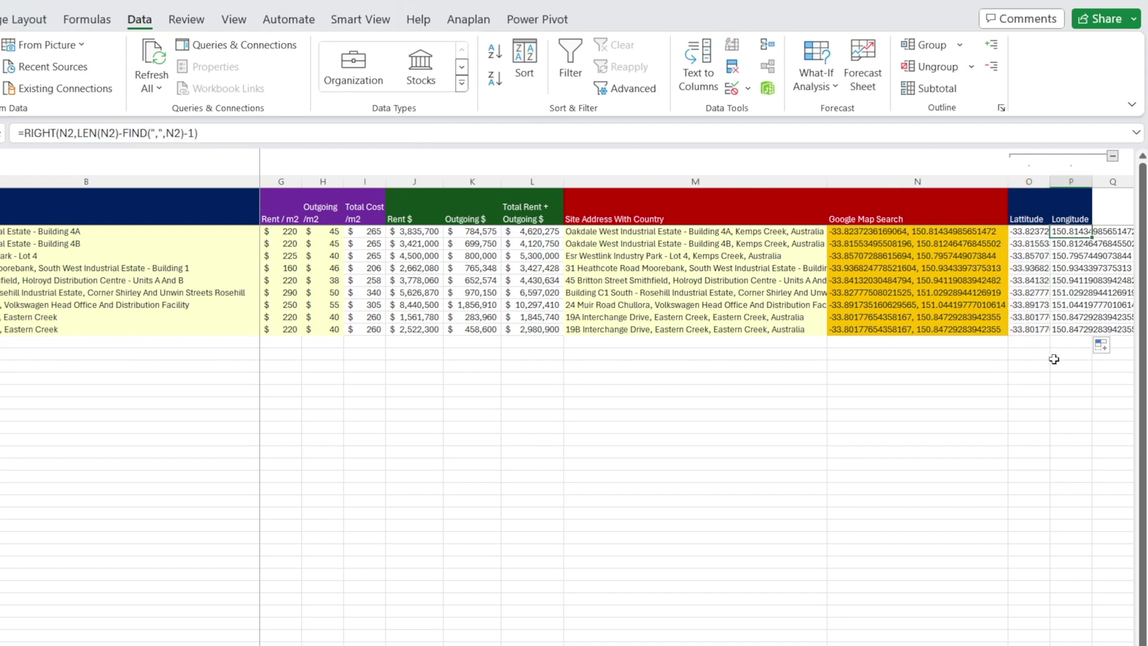
{"action": "left_click", "coordinate": [1030, 364]}
{"action": "left_click", "coordinate": [695, 427]}
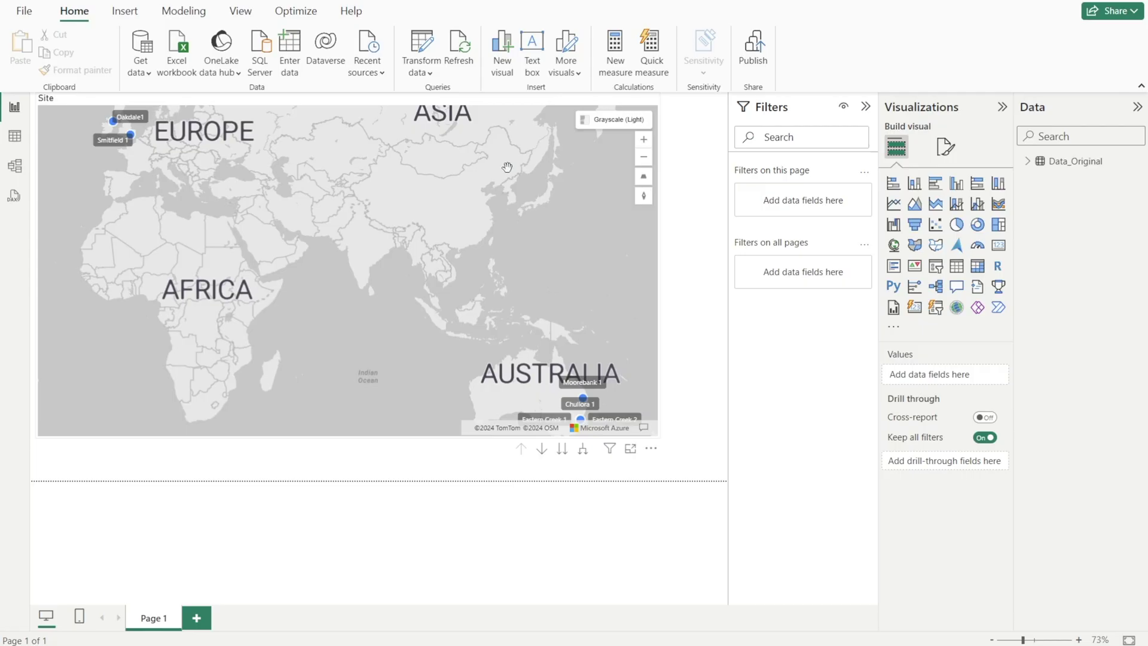
- Refresh the data and plot the map with Lattitude and Longitude so sites land around Fairfield and Bankstown
{"action": "left_click", "coordinate": [1028, 161]}
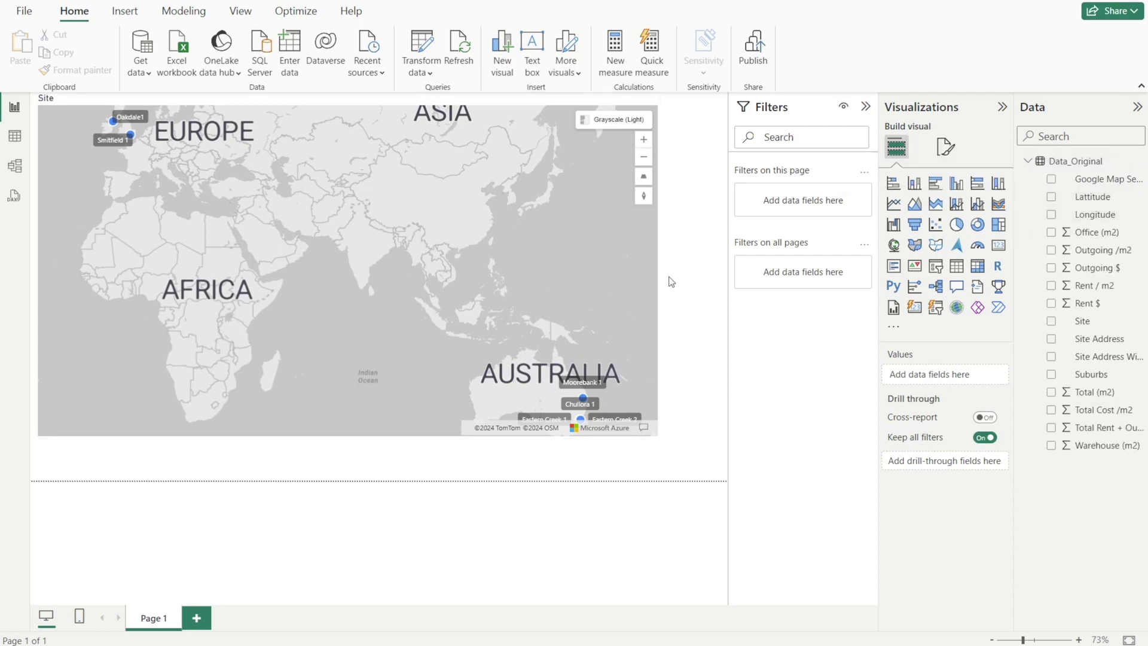
{"action": "left_click", "coordinate": [637, 277]}
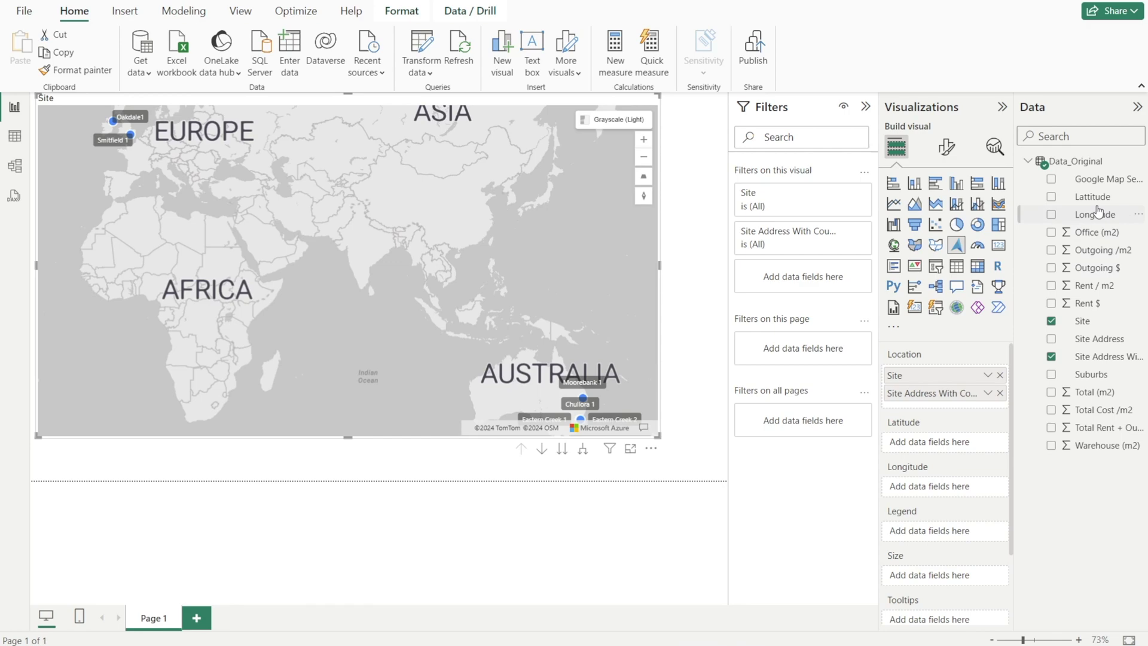
{"action": "left_click_drag", "start_coordinate": [1089, 198], "coordinate": [938, 441]}
{"action": "left_click_drag", "start_coordinate": [1095, 214], "coordinate": [957, 489]}
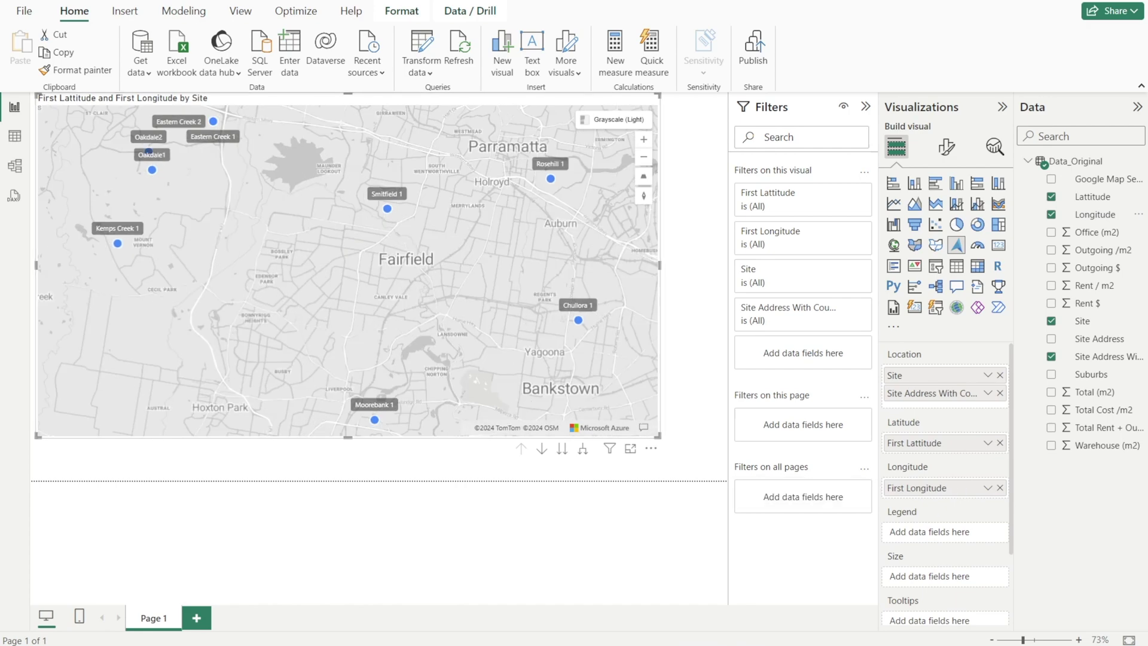
{"action": "left_click", "coordinate": [598, 458]}
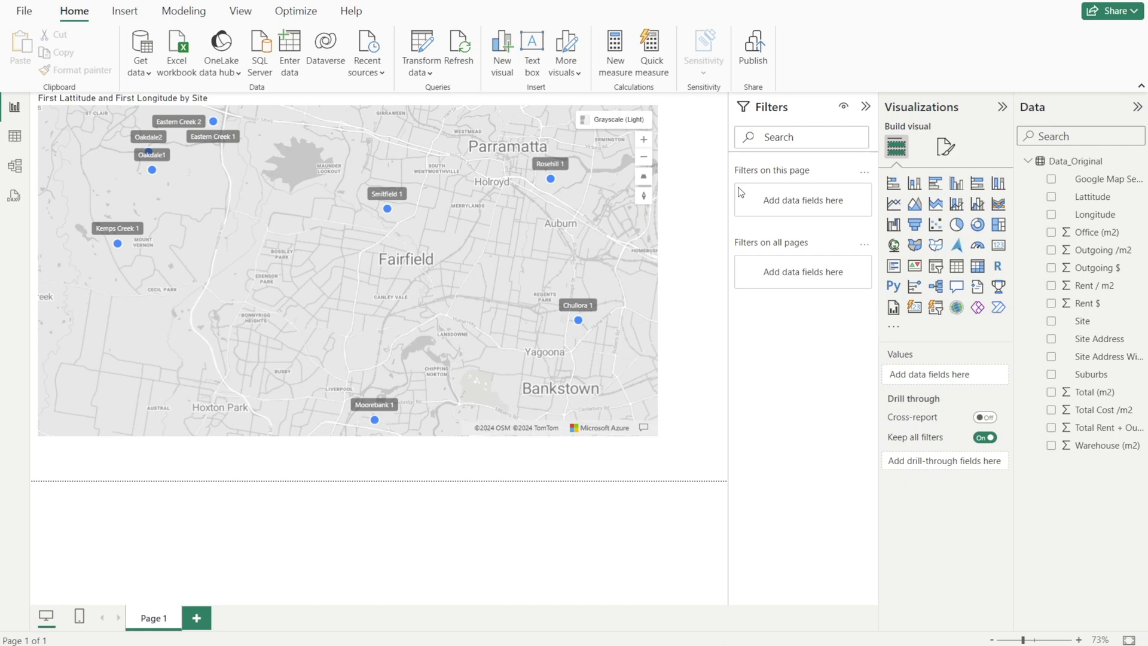
- Turn the map's title off and shrink the map from its left, bottom and top edges
{"action": "left_click", "coordinate": [489, 103]}
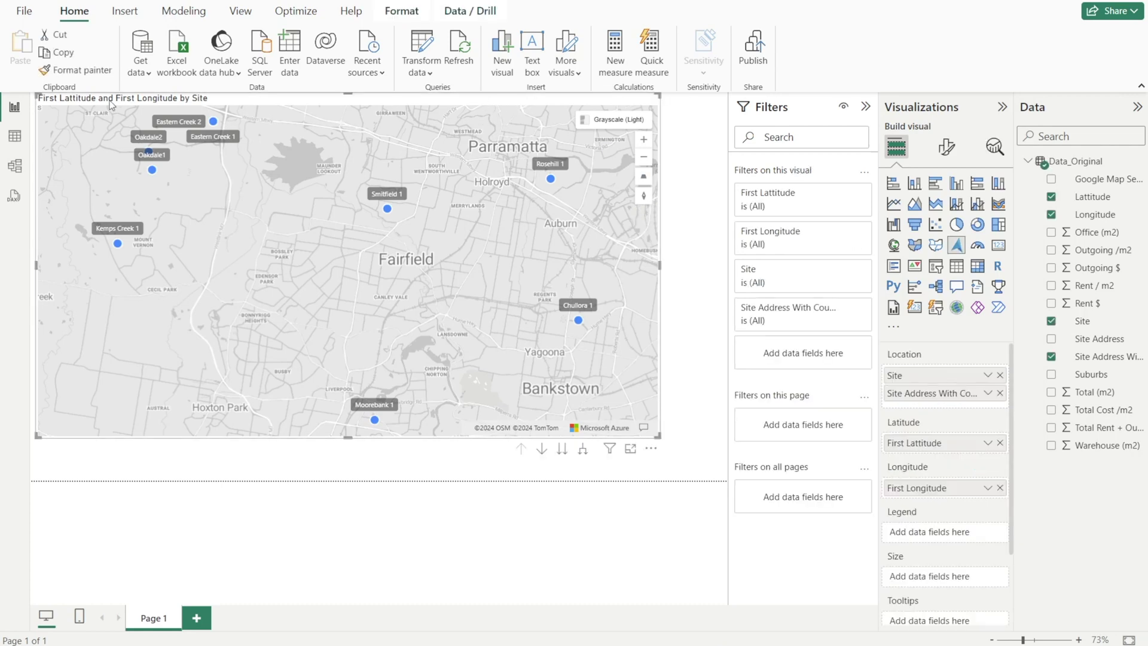
{"action": "left_click", "coordinate": [946, 145]}
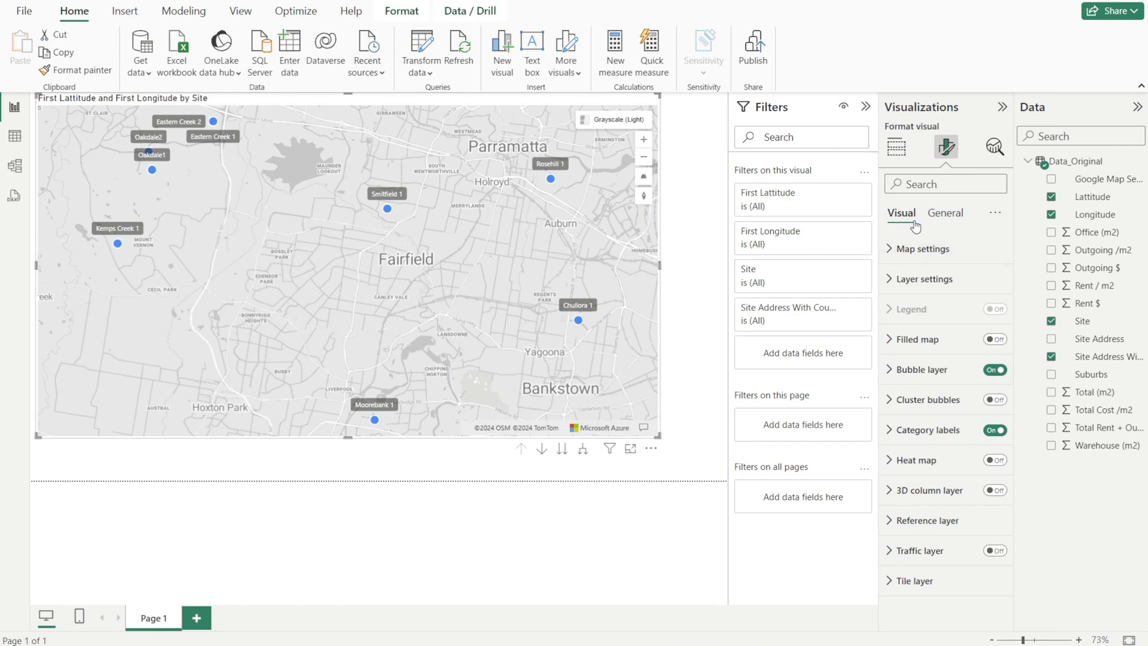
{"action": "left_click", "coordinate": [946, 214]}
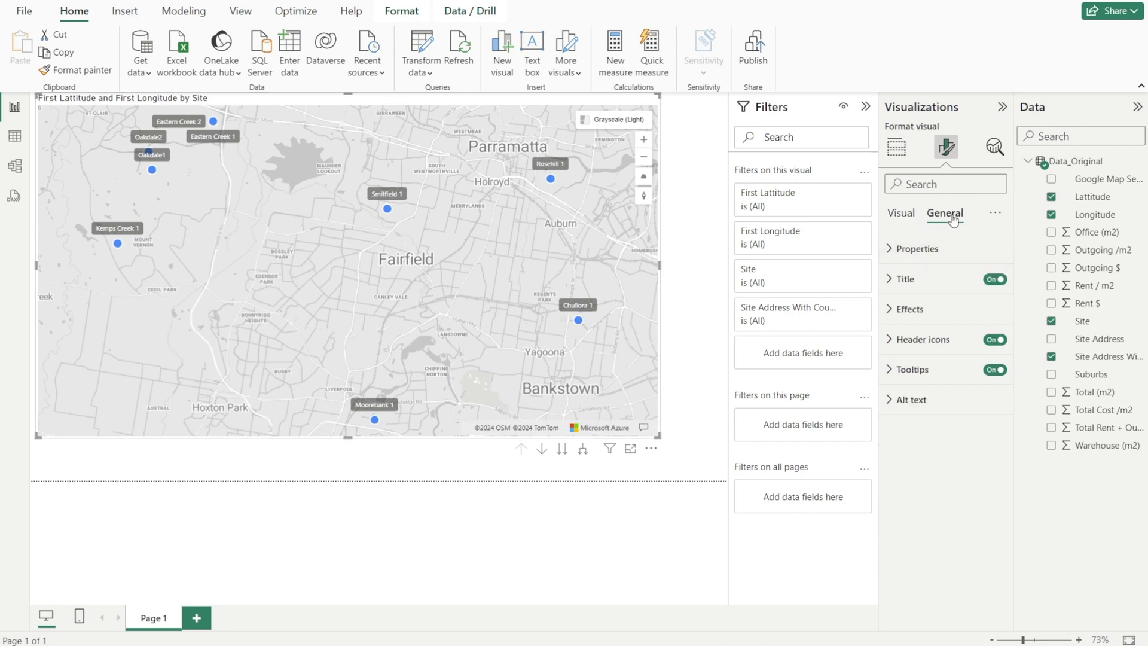
{"action": "left_click", "coordinate": [994, 279]}
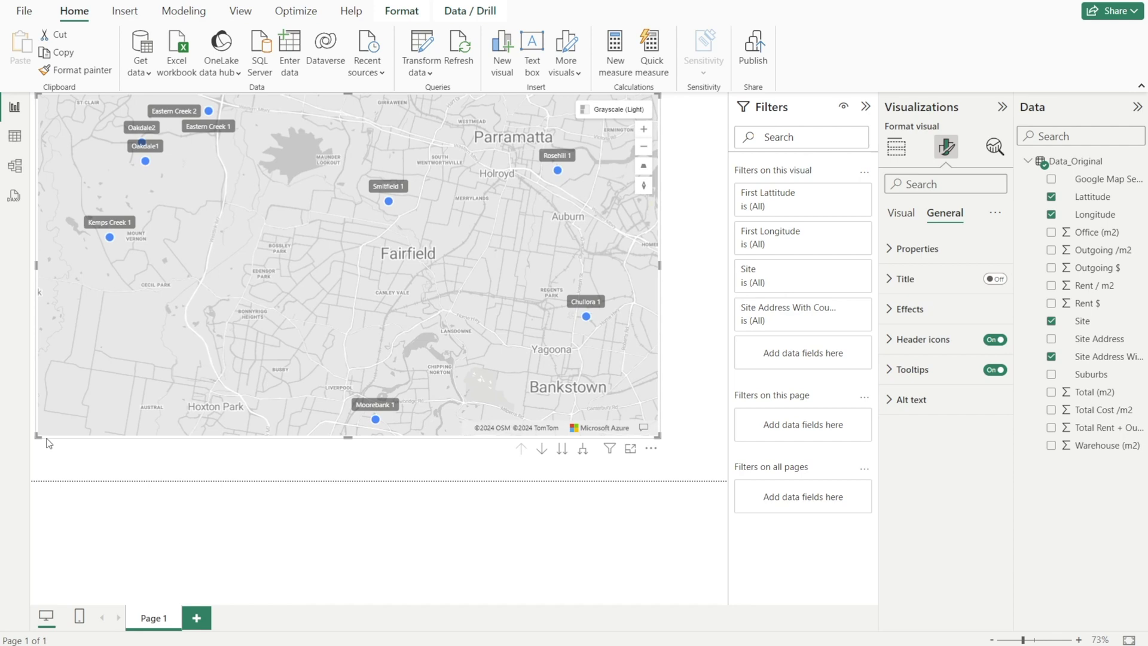
{"action": "left_click_drag", "start_coordinate": [38, 436], "coordinate": [242, 411]}
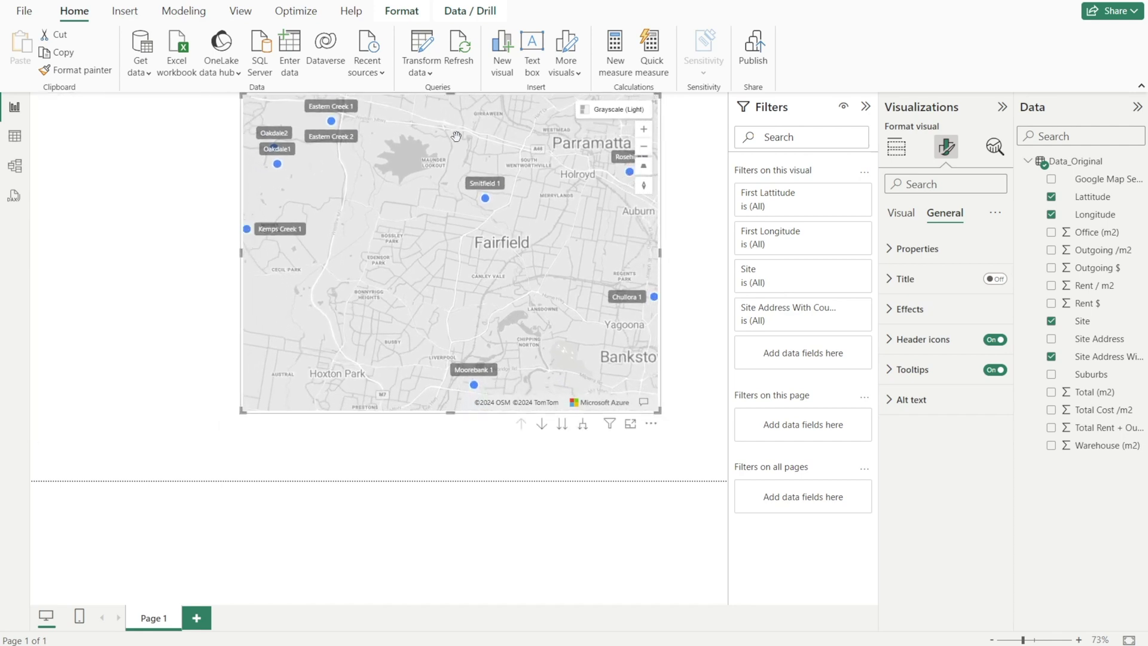
{"action": "left_click_drag", "start_coordinate": [451, 97], "coordinate": [451, 183]}
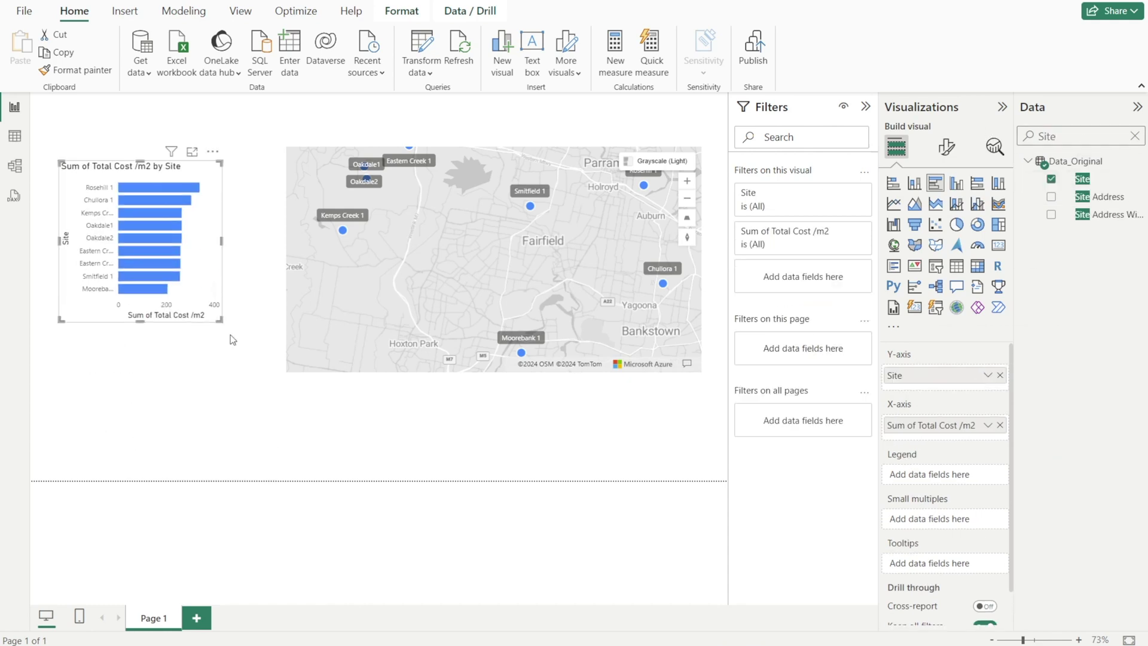
- Enlarge the bar chart, turn on data labels, and hide the Y-axis title and X-axis values and title
{"action": "left_click_drag", "start_coordinate": [220, 320], "coordinate": [262, 353]}
{"action": "left_click", "coordinate": [945, 147]}
{"action": "left_click", "coordinate": [995, 459]}
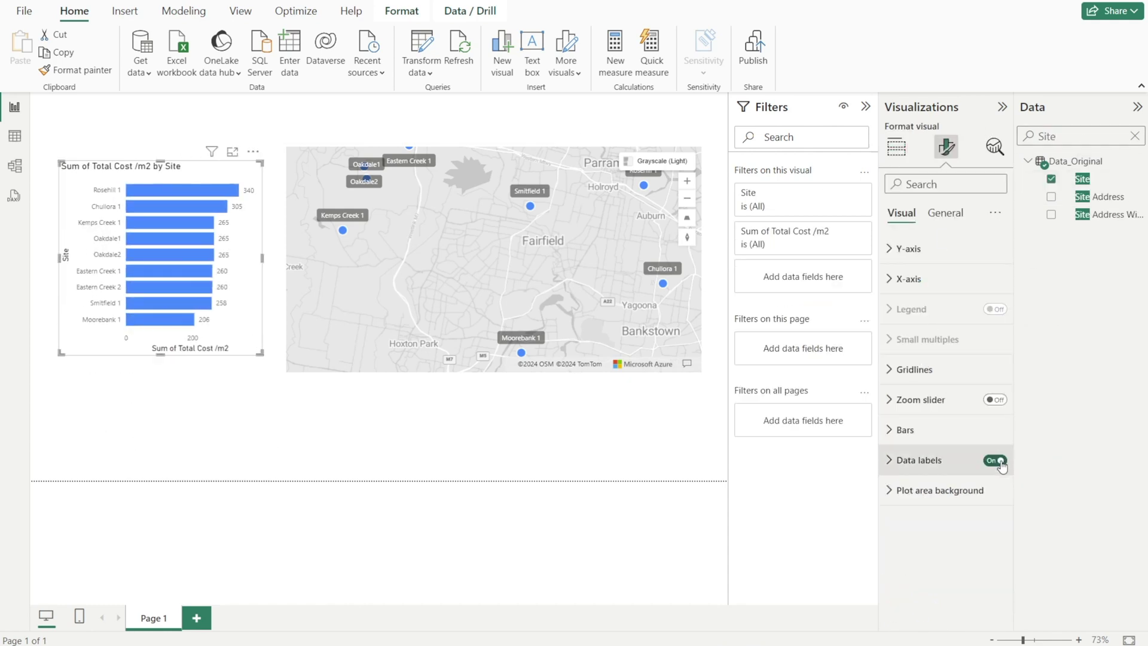
{"action": "left_click", "coordinate": [908, 250]}
{"action": "left_click", "coordinate": [988, 507]}
{"action": "left_click", "coordinate": [903, 250]}
{"action": "left_click", "coordinate": [908, 278]}
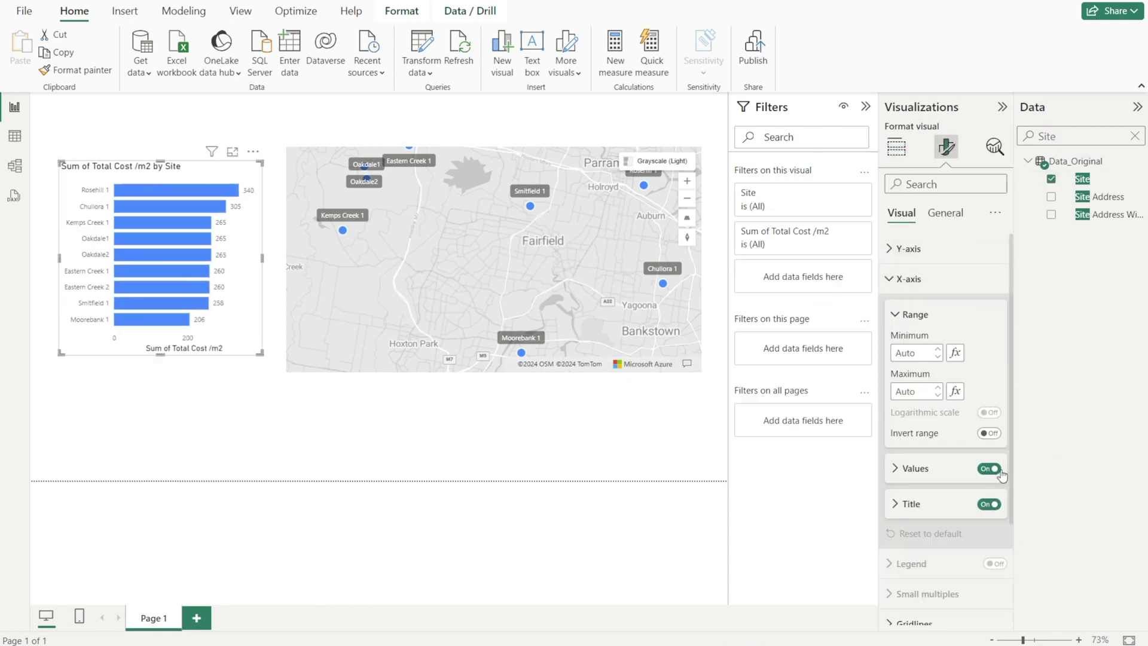
{"action": "left_click", "coordinate": [989, 468]}
{"action": "left_click", "coordinate": [989, 504]}
{"action": "left_click", "coordinate": [260, 418]}
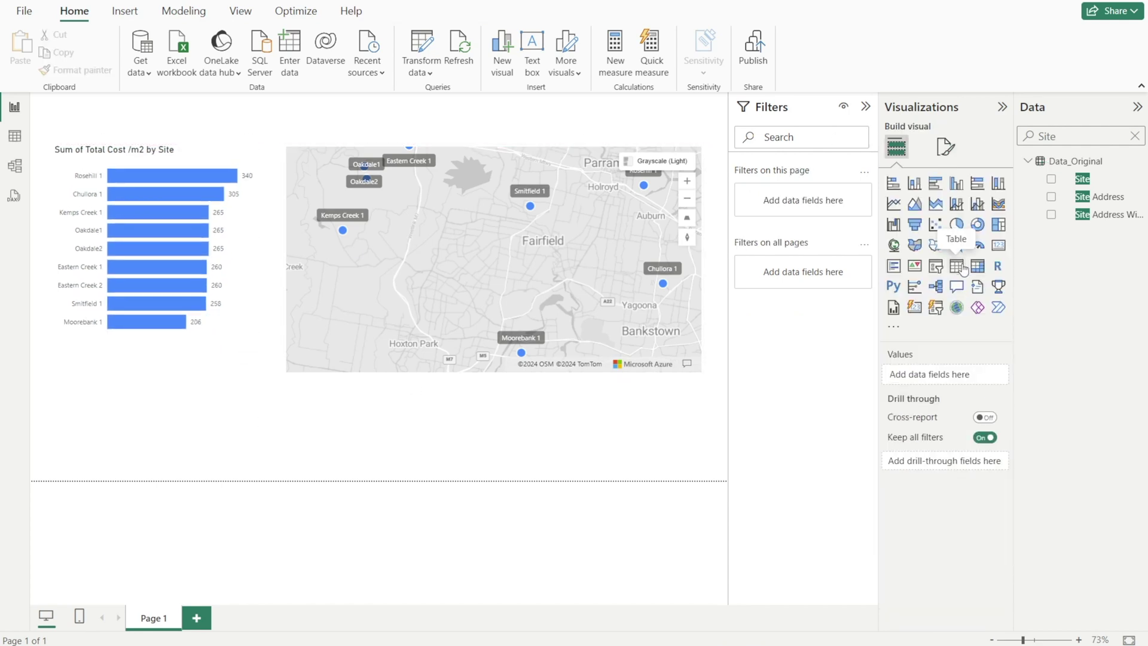
- Insert a wide table visual with Site and Site Address columns
{"action": "left_click", "coordinate": [957, 265]}
{"action": "left_click_drag", "start_coordinate": [257, 410], "coordinate": [668, 410]}
{"action": "left_click_drag", "start_coordinate": [361, 347], "coordinate": [360, 375]}
{"action": "left_click", "coordinate": [1051, 178]}
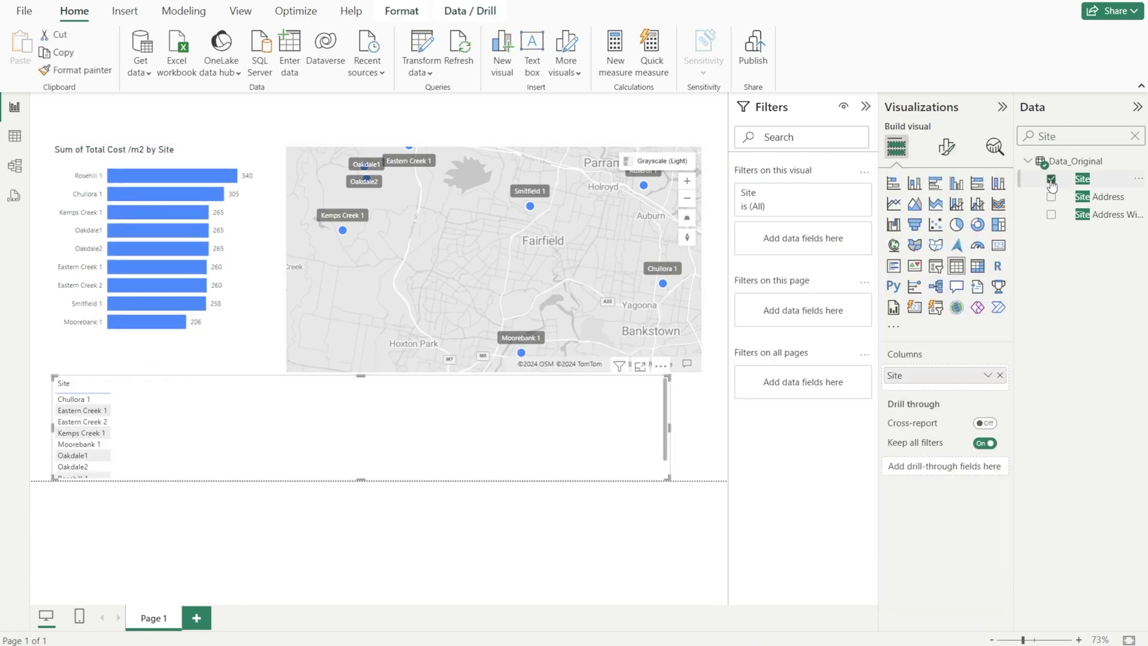
{"action": "left_click", "coordinate": [1051, 196]}
- Add Warehouse (m2), Office (m2), Total (m2), Total Rent + Outgoing $ and Total Cost /m2 to the table
{"action": "double_click", "coordinate": [1046, 135]}
{"action": "type", "text": "wareh"}
{"action": "left_click", "coordinate": [1051, 179]}
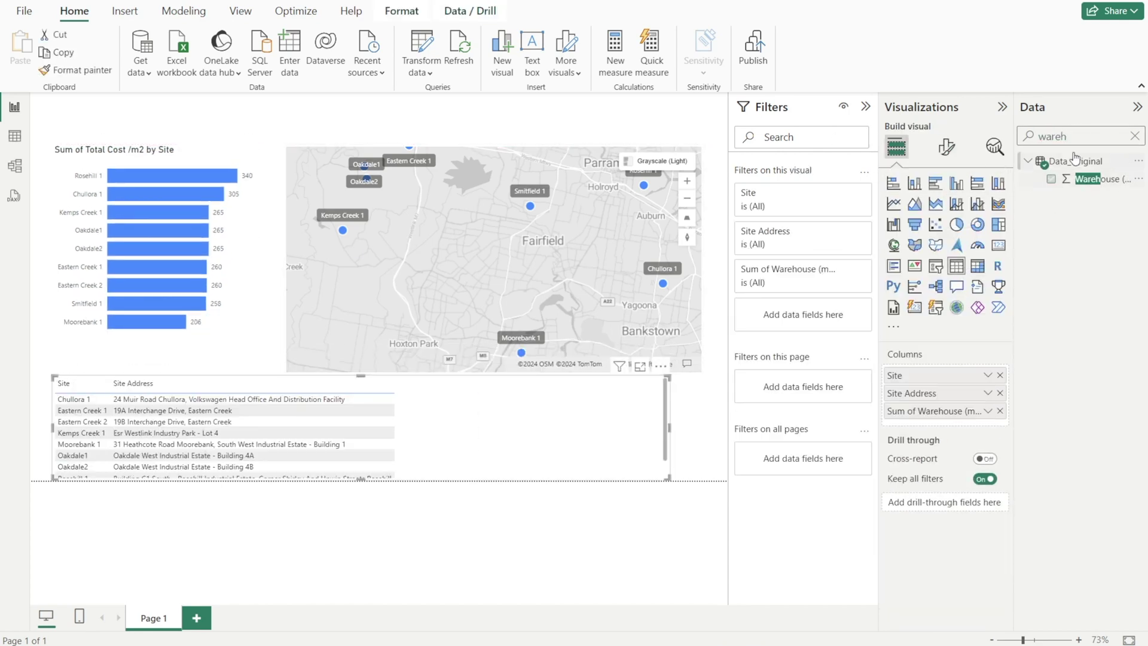
{"action": "key", "text": "ctrl+a"}
{"action": "type", "text": "Of"}
{"action": "left_click", "coordinate": [1051, 180]}
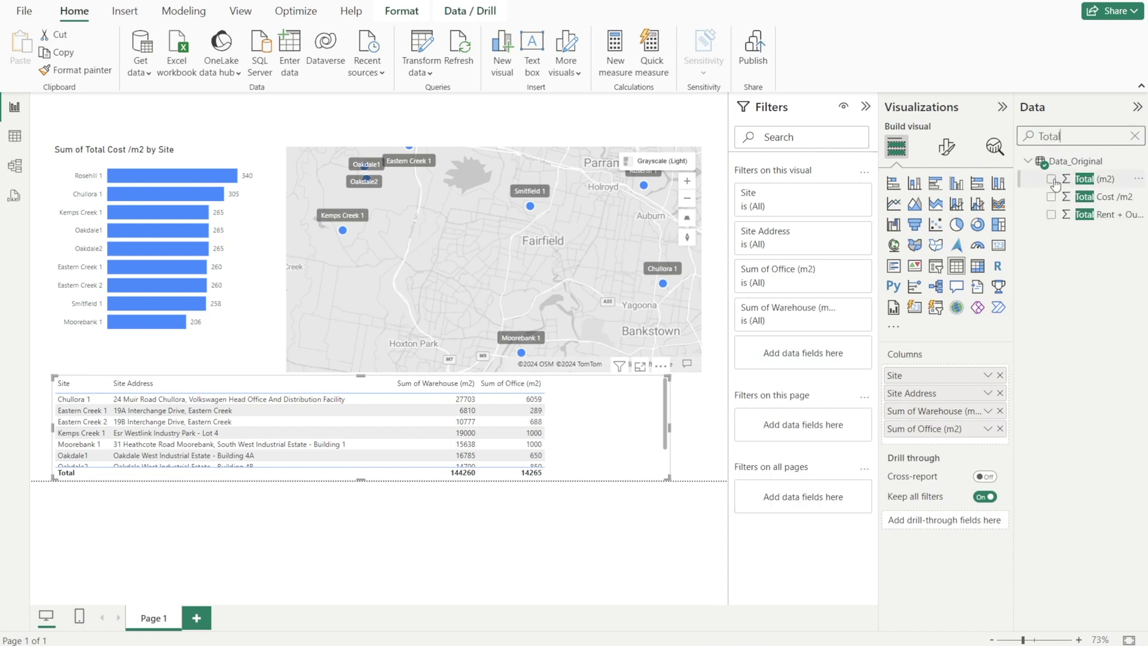
{"action": "left_click", "coordinate": [1051, 180]}
{"action": "left_click", "coordinate": [1051, 214]}
{"action": "left_click", "coordinate": [1050, 196]}
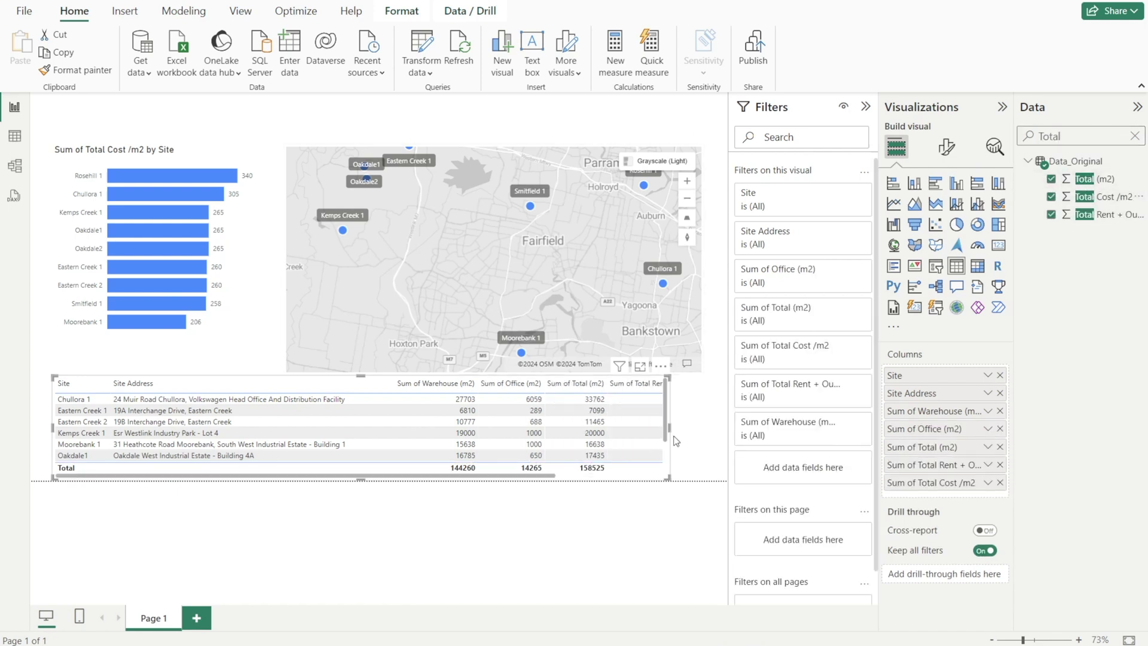
- Set the five numeric table fields to Don't summarize and move Site Address to the last column
{"action": "left_click", "coordinate": [988, 411]}
{"action": "left_click", "coordinate": [1046, 212]}
{"action": "left_click", "coordinate": [988, 428]}
{"action": "left_click", "coordinate": [1046, 230]}
{"action": "left_click", "coordinate": [988, 447]}
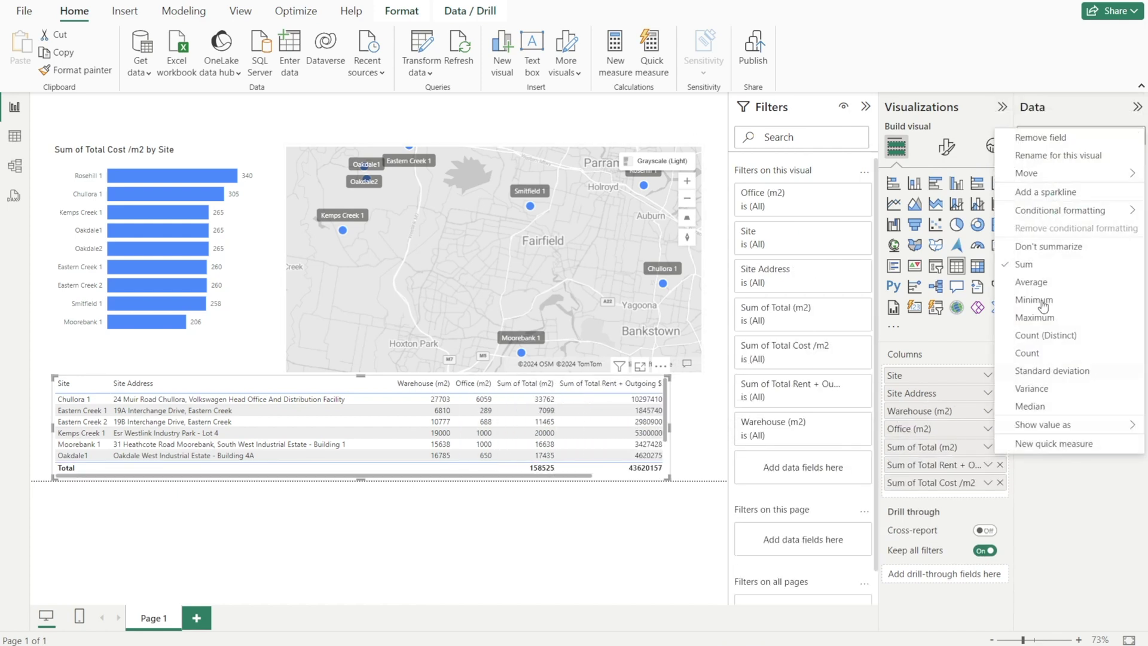
{"action": "left_click", "coordinate": [1046, 250]}
{"action": "left_click", "coordinate": [988, 464]}
{"action": "left_click", "coordinate": [1046, 268]}
{"action": "left_click", "coordinate": [987, 483]}
{"action": "left_click", "coordinate": [1046, 286]}
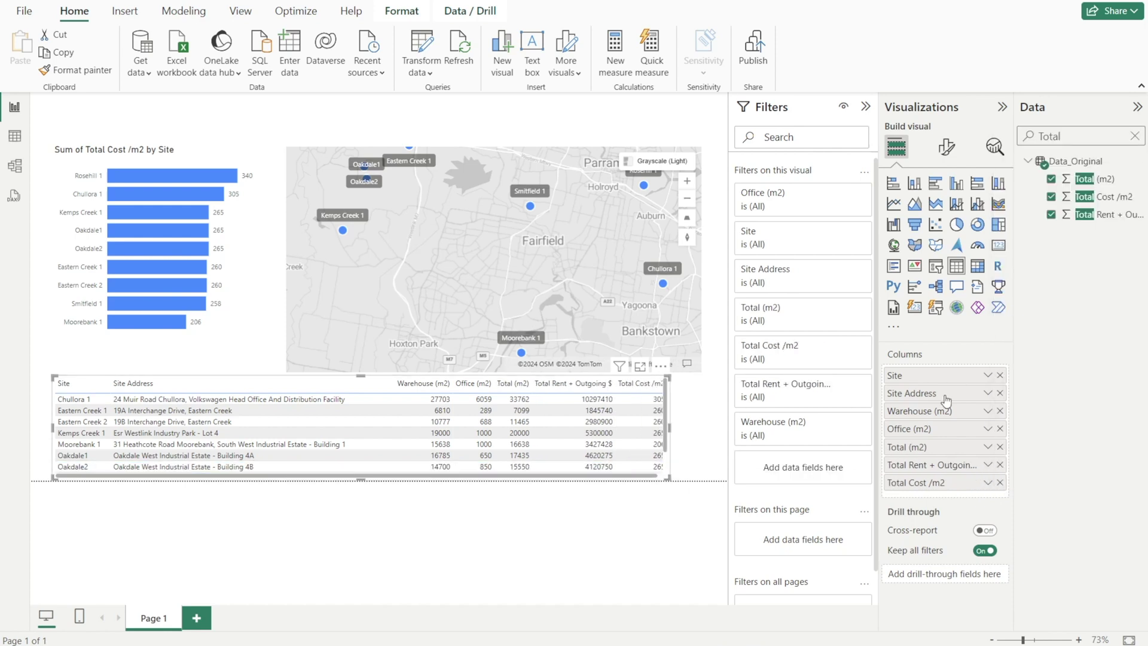
{"action": "left_click_drag", "start_coordinate": [946, 394], "coordinate": [951, 492]}
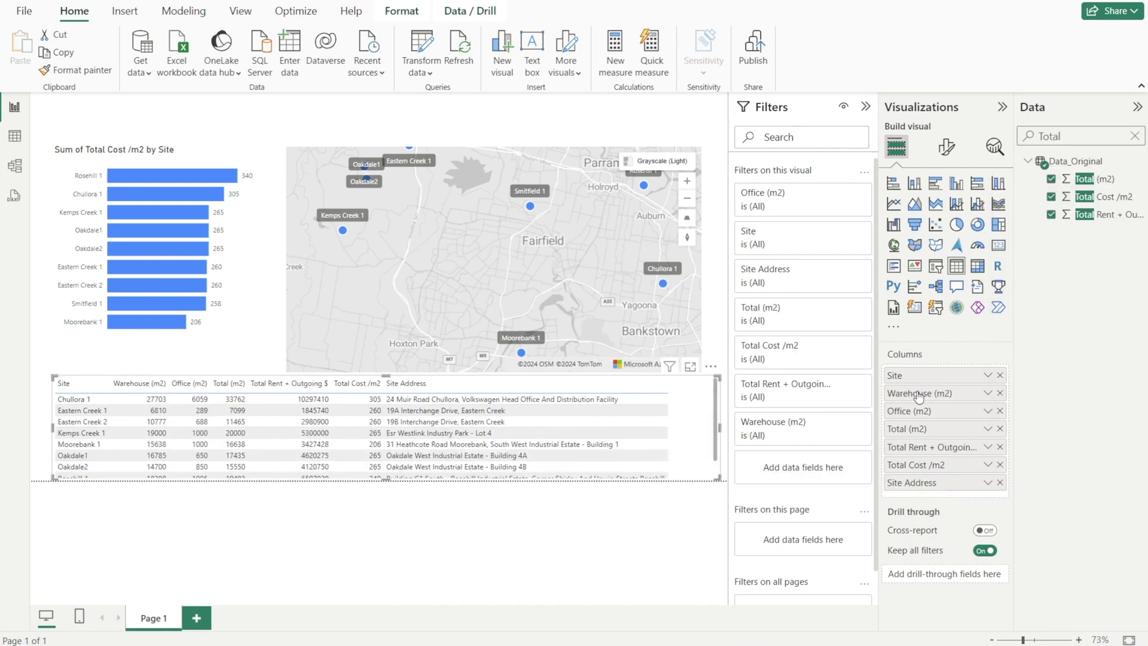
- Pick the Warehouse (m2) and Office (m2) columns for number formatting, then reselect the map
{"action": "left_click", "coordinate": [1093, 179]}
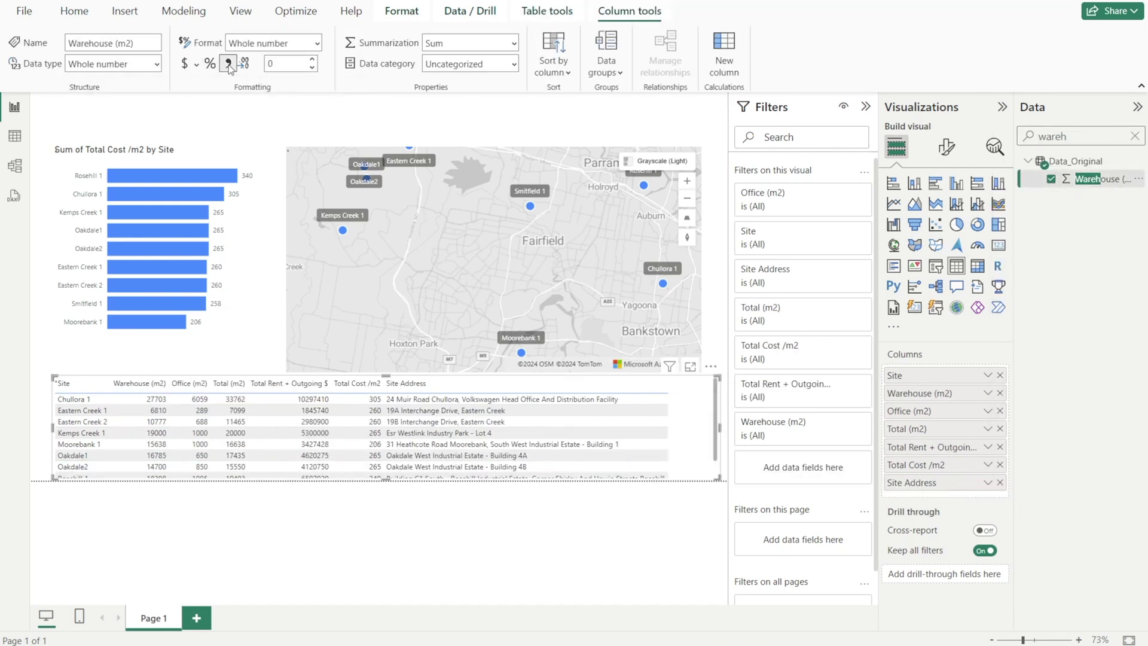
{"action": "double_click", "coordinate": [1052, 136]}
{"action": "type", "text": "office"}
{"action": "left_click", "coordinate": [1086, 178]}
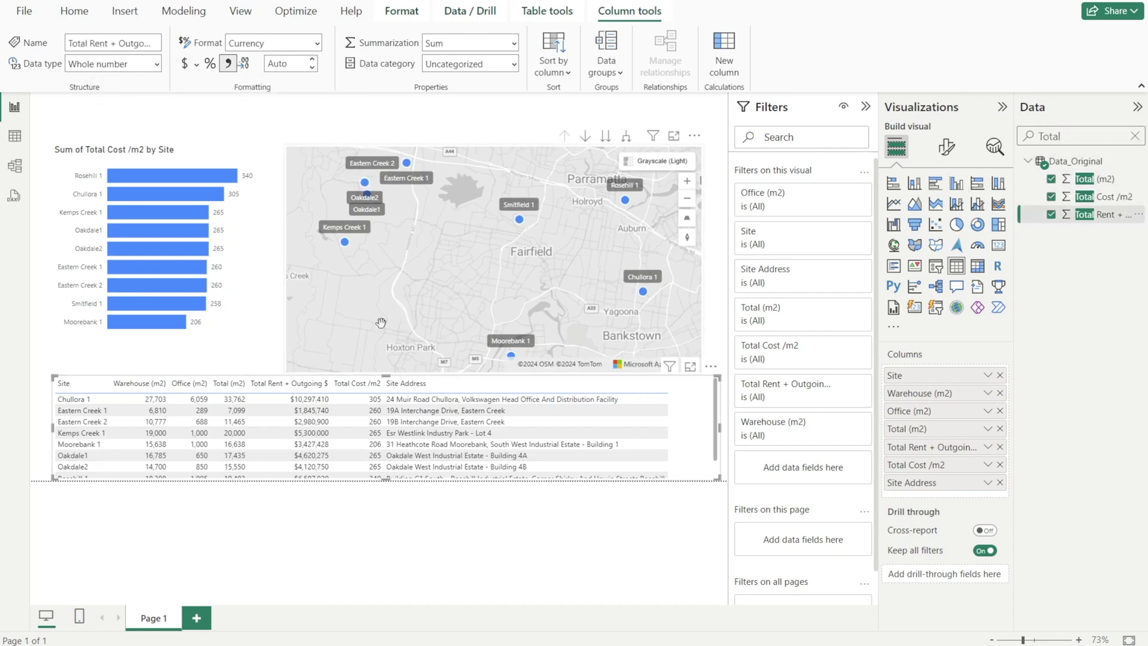
{"action": "left_click", "coordinate": [442, 164]}
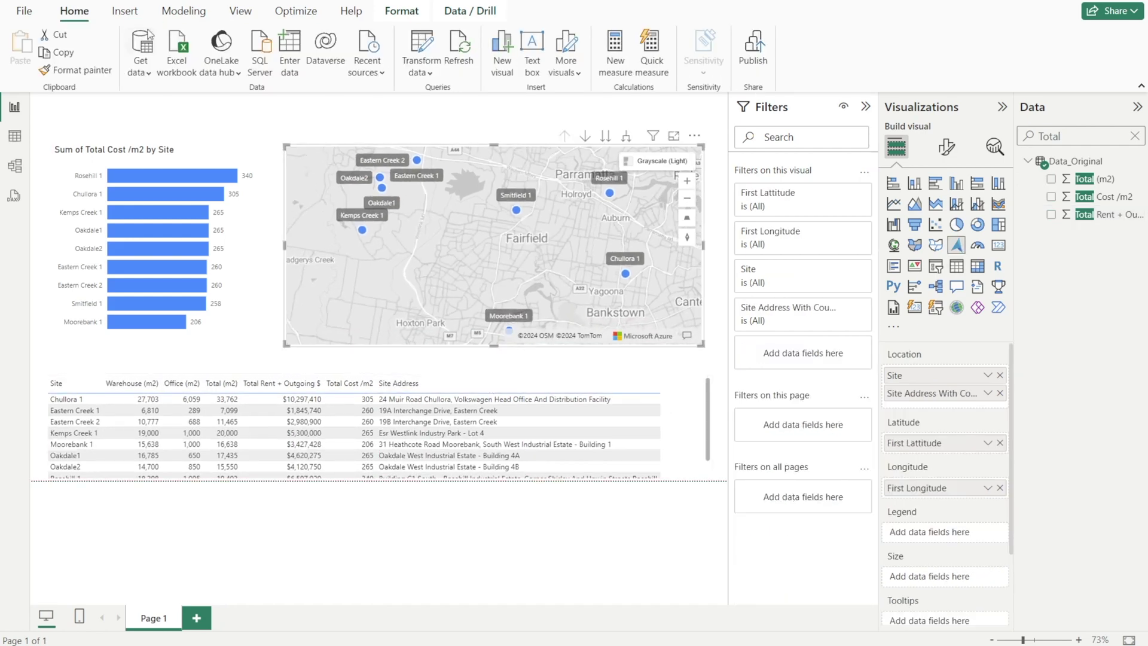
- Add a 24 pt title text box 'Warehouse Leasing Cost Comparison by Site' at the page top
{"action": "left_click", "coordinate": [124, 11]}
{"action": "left_click", "coordinate": [462, 43]}
{"action": "type", "text": "Warehouse Leasing Cost Compariso"}
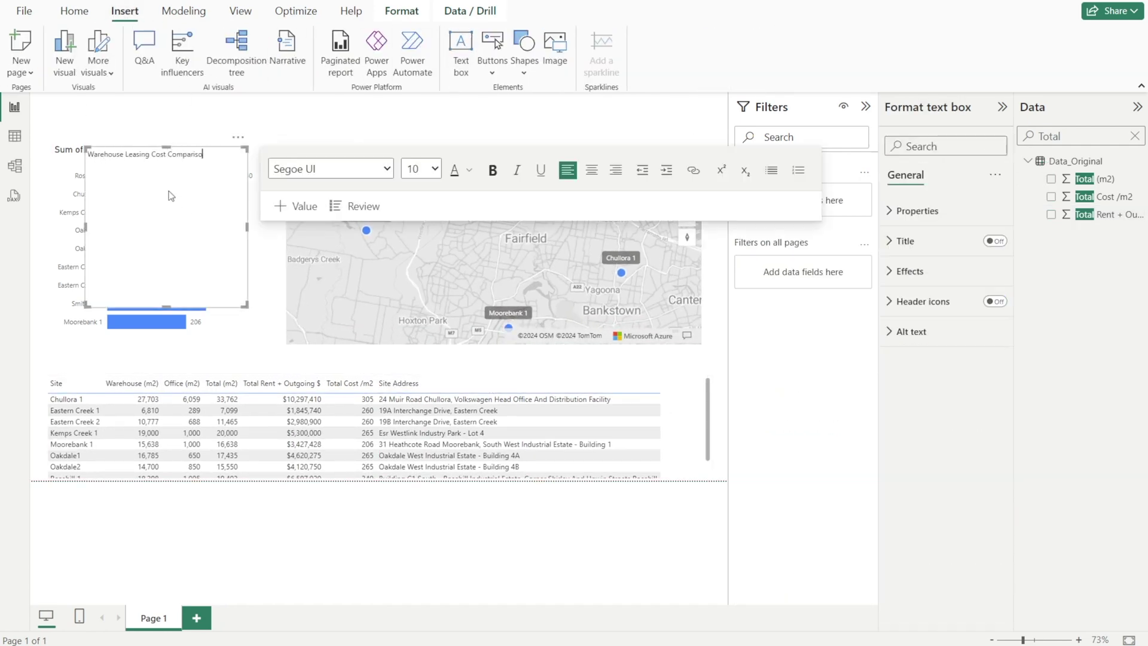
{"action": "type", "text": "n by Site"}
{"action": "left_click", "coordinate": [401, 163]}
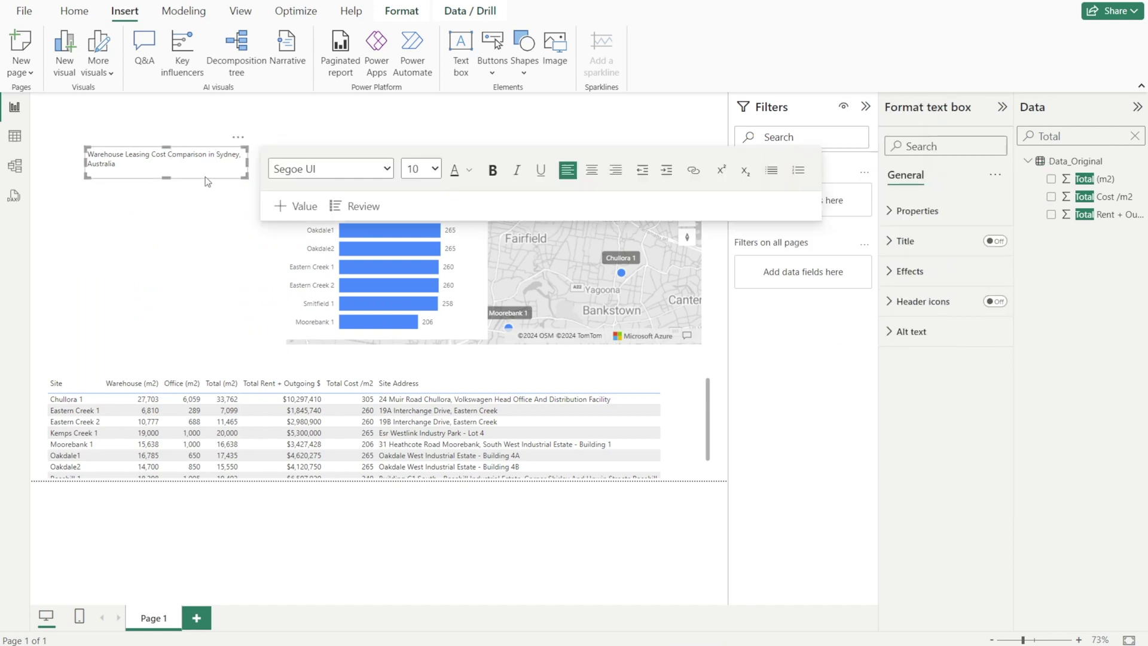
{"action": "left_click_drag", "start_coordinate": [158, 150], "coordinate": [150, 96]}
{"action": "key", "text": "ctrl+a"}
{"action": "left_click", "coordinate": [237, 167]}
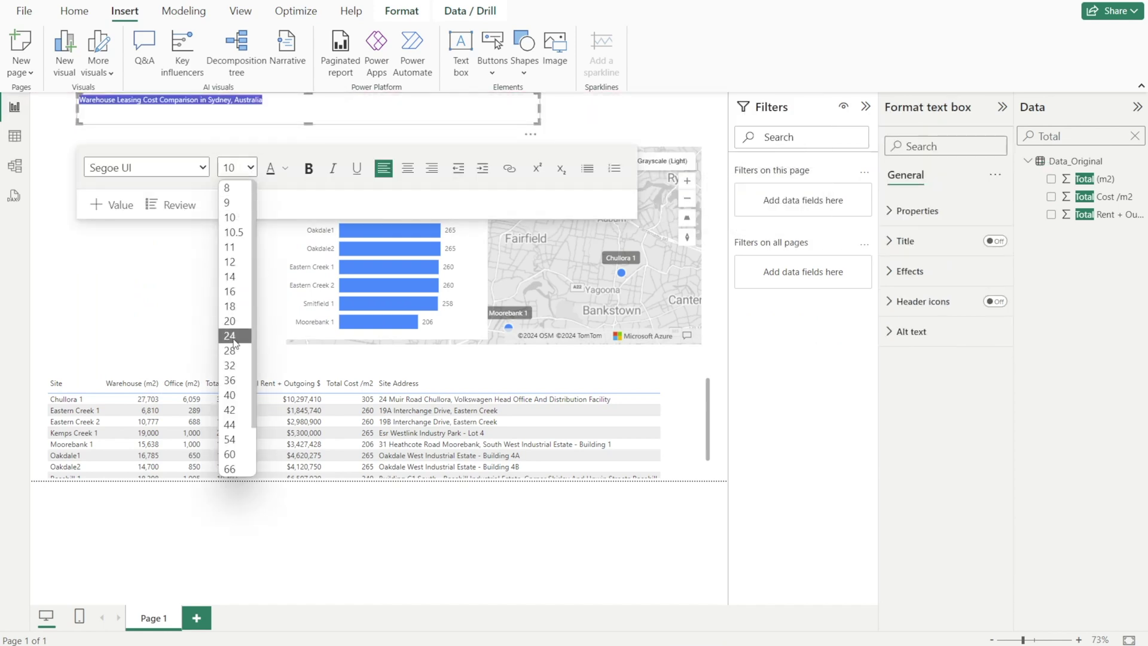
{"action": "left_click", "coordinate": [229, 336]}
- Move the bar chart left and expand its title settings
{"action": "left_click", "coordinate": [389, 179]}
{"action": "left_click_drag", "start_coordinate": [388, 179], "coordinate": [174, 179]}
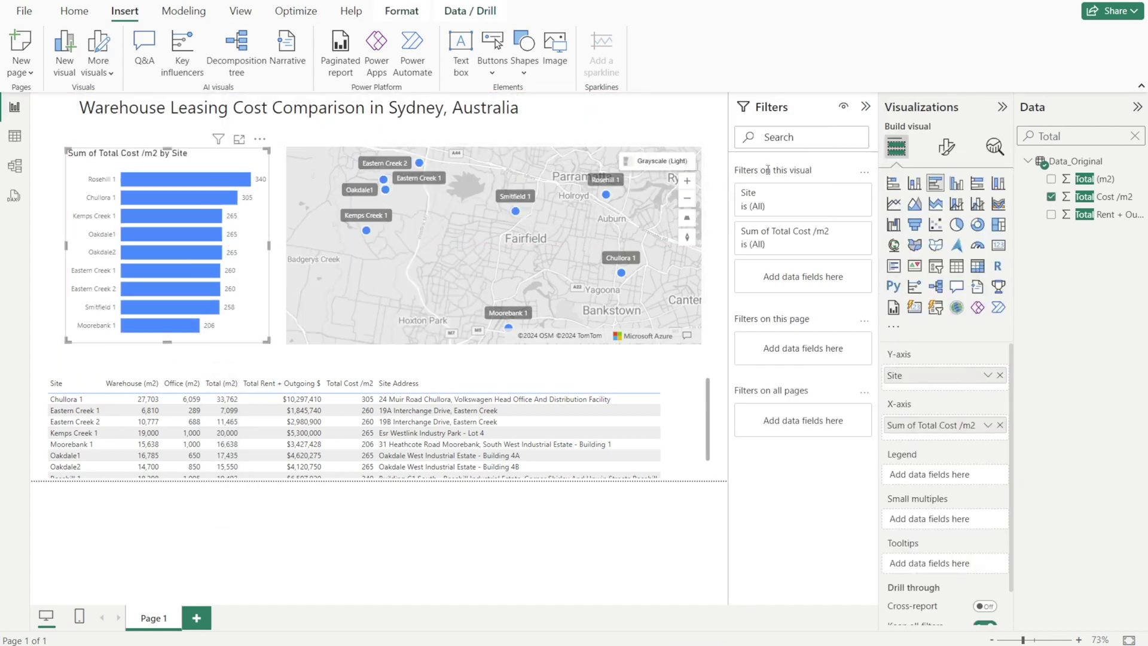
{"action": "left_click", "coordinate": [946, 147]}
{"action": "left_click", "coordinate": [905, 279]}
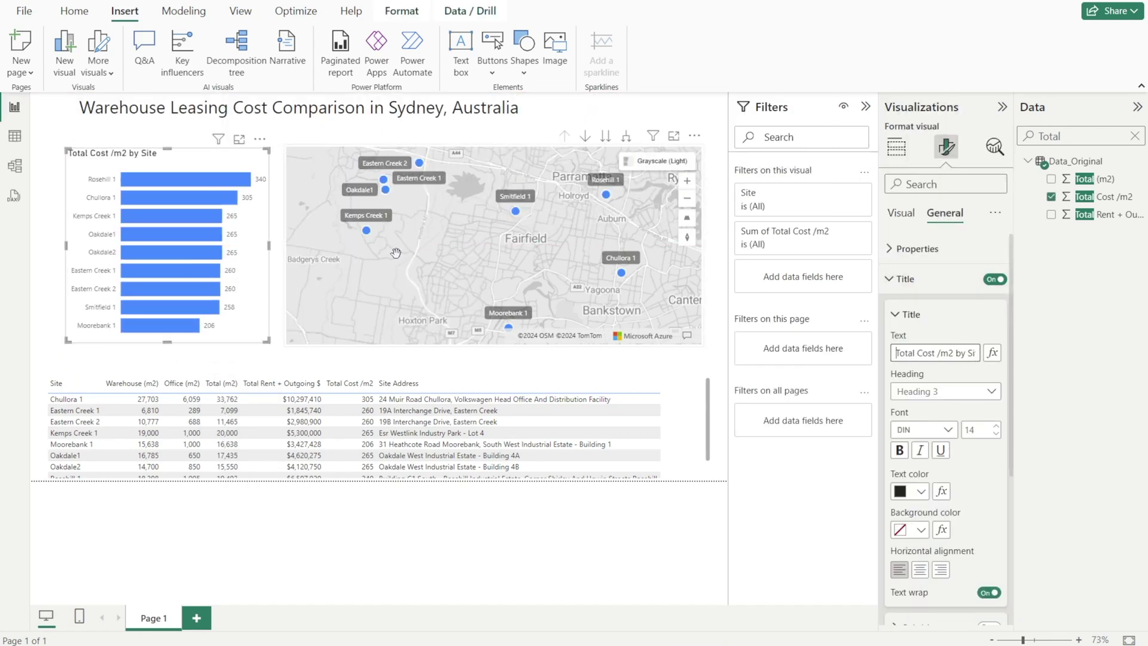
{"action": "left_click_drag", "start_coordinate": [179, 252], "coordinate": [166, 251]}
- Insert a line under the heading and raise the table's top edge to show all rows
{"action": "left_click", "coordinate": [524, 60]}
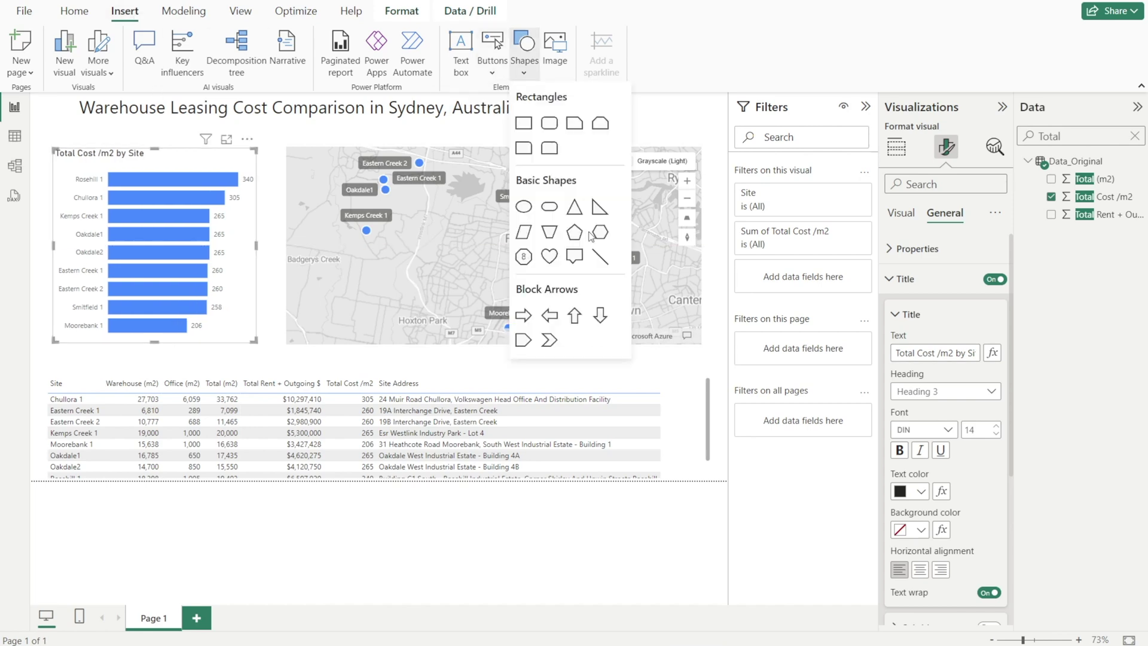
{"action": "left_click", "coordinate": [526, 120]}
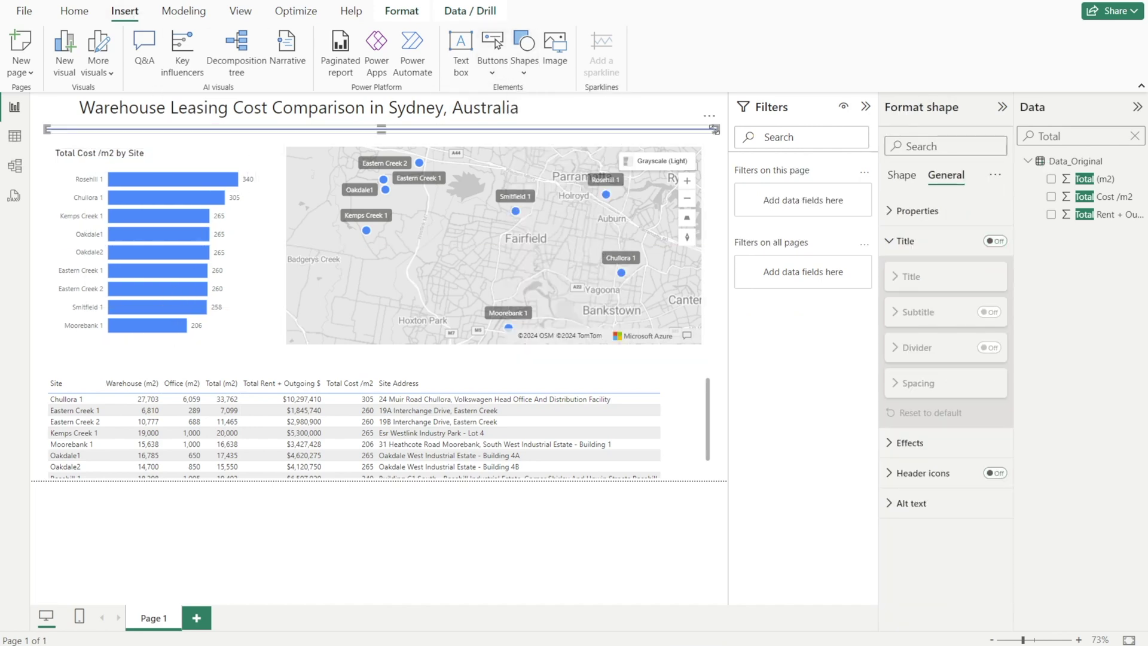
{"action": "left_click", "coordinate": [382, 418]}
{"action": "left_click_drag", "start_coordinate": [380, 375], "coordinate": [379, 346]}
{"action": "left_click", "coordinate": [357, 524]}
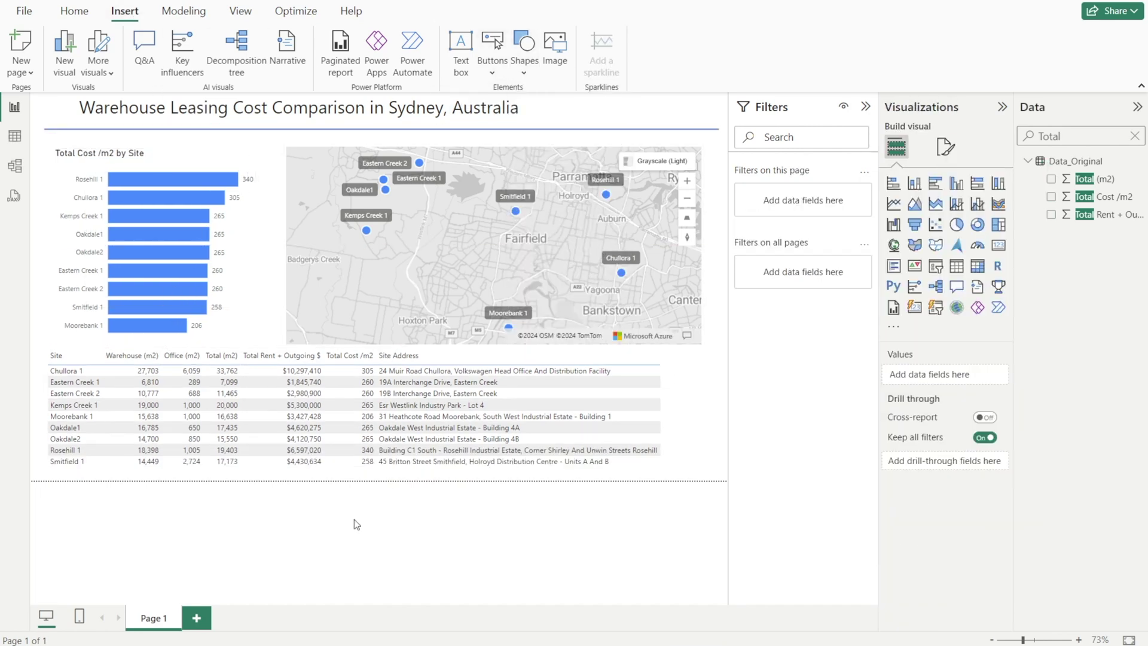